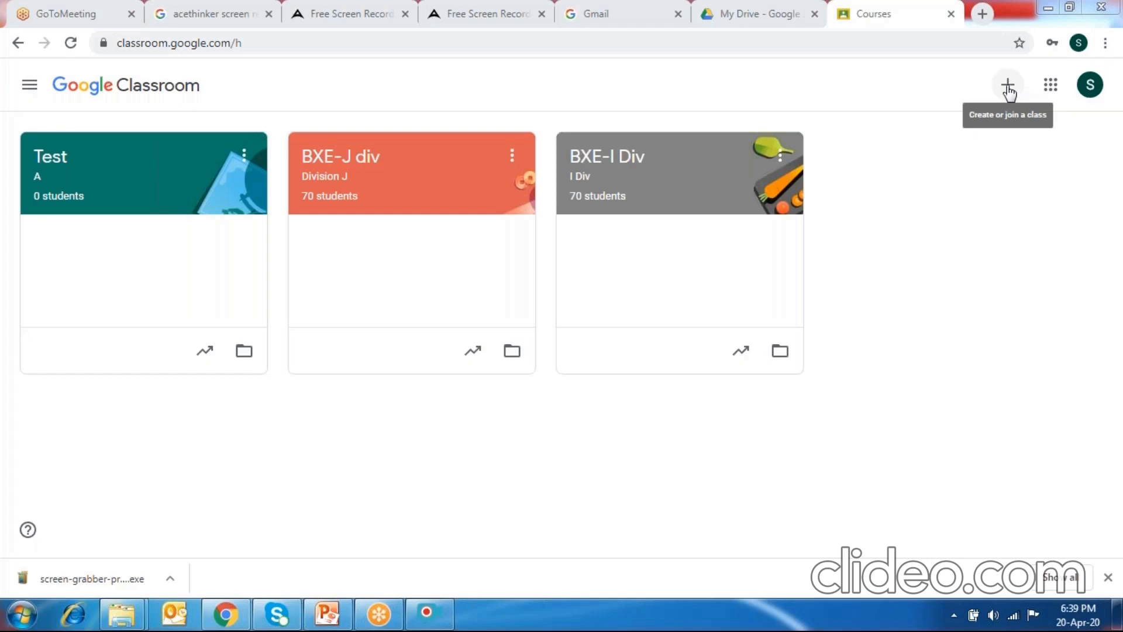
- Start creating a new class and accept the notice about using Classroom at a school or university
{"action": "left_click", "coordinate": [1008, 88]}
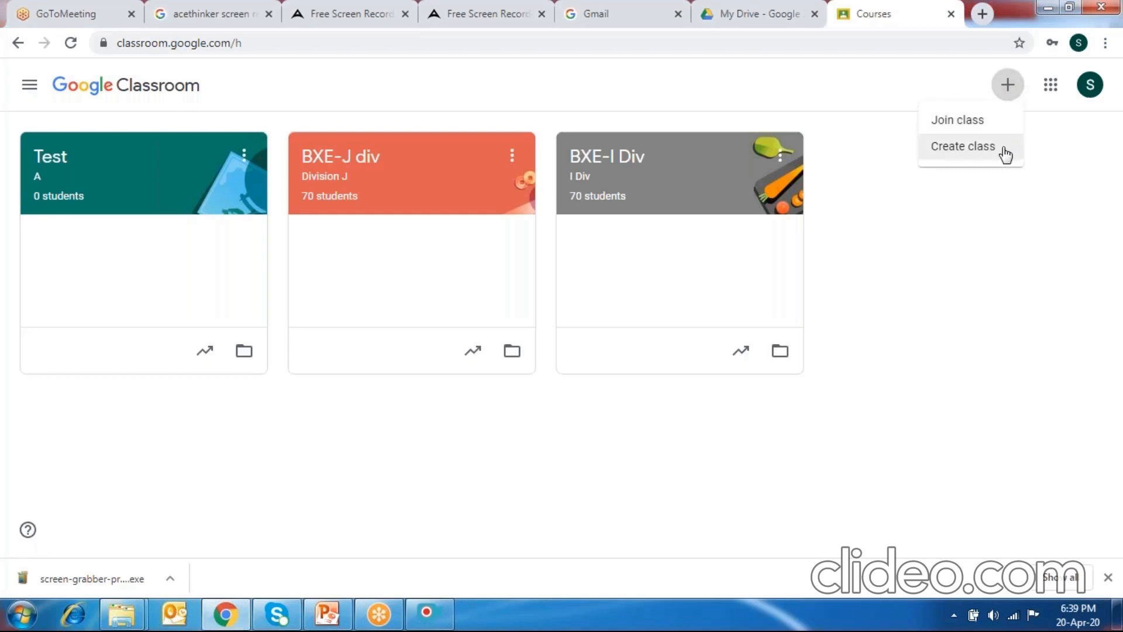
{"action": "left_click", "coordinate": [952, 149]}
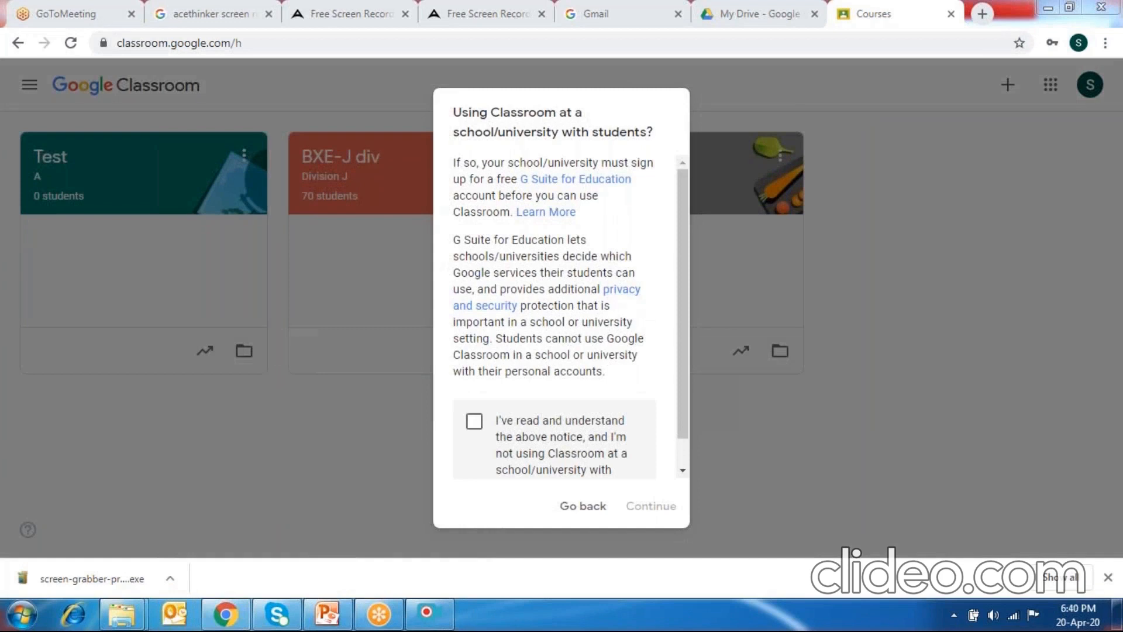
{"action": "left_click", "coordinate": [476, 429]}
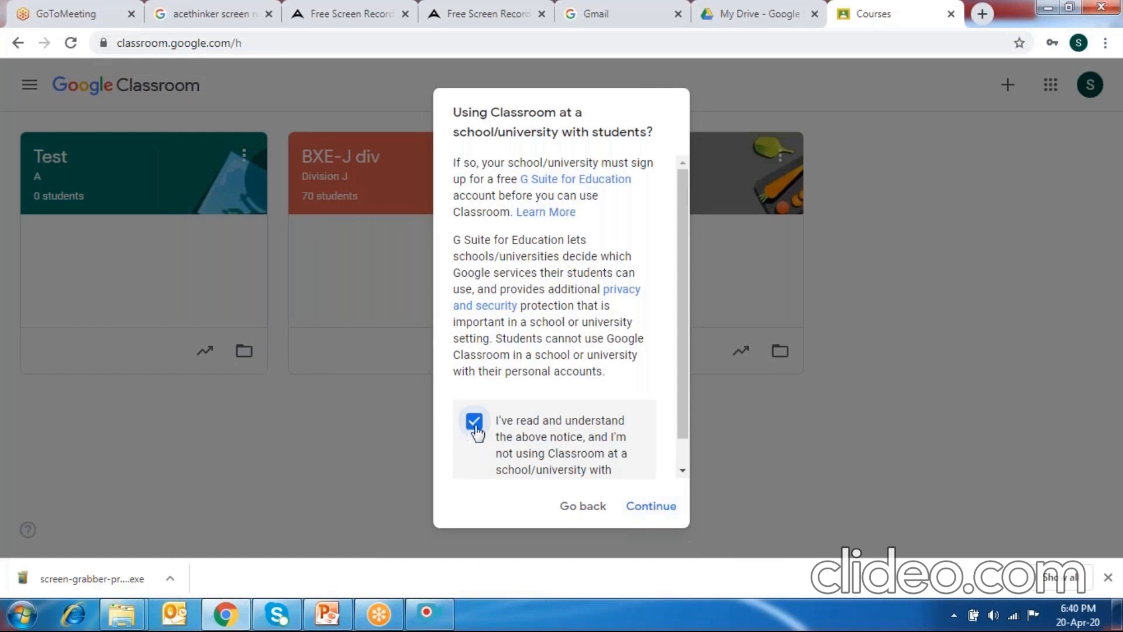
{"action": "left_click", "coordinate": [642, 510]}
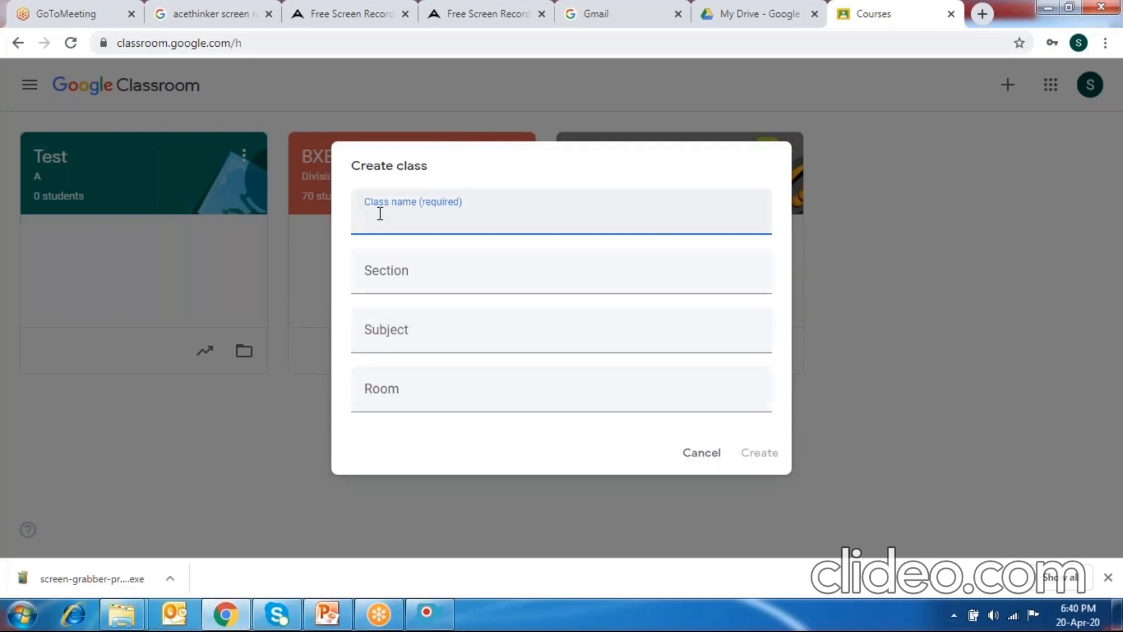
- Create the class "St ursula- std 2" with section B and subject Maths, and highlight its class code
{"action": "type", "text": "St"}
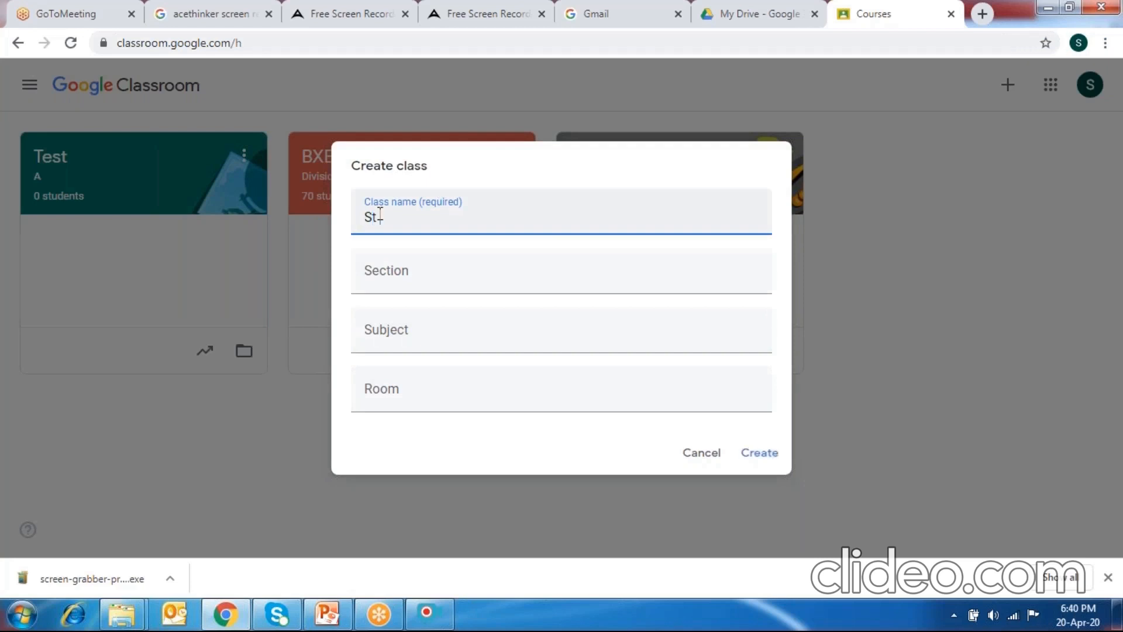
{"action": "type", "text": " ursula- std 2"}
{"action": "left_click", "coordinate": [385, 279]}
{"action": "type", "text": "B"}
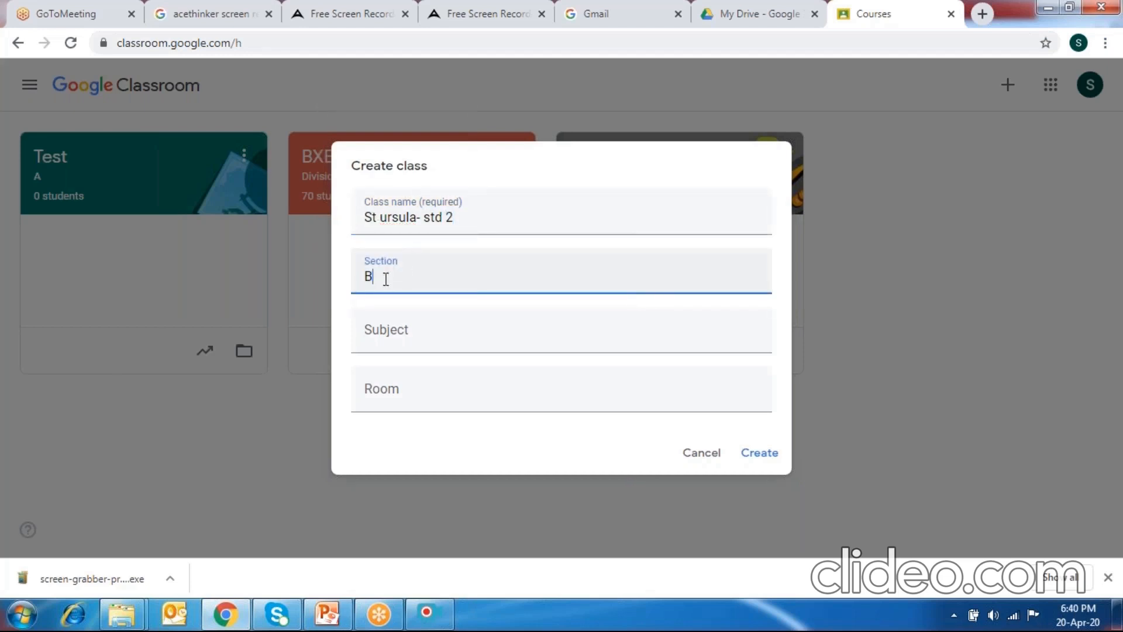
{"action": "left_click", "coordinate": [399, 337]}
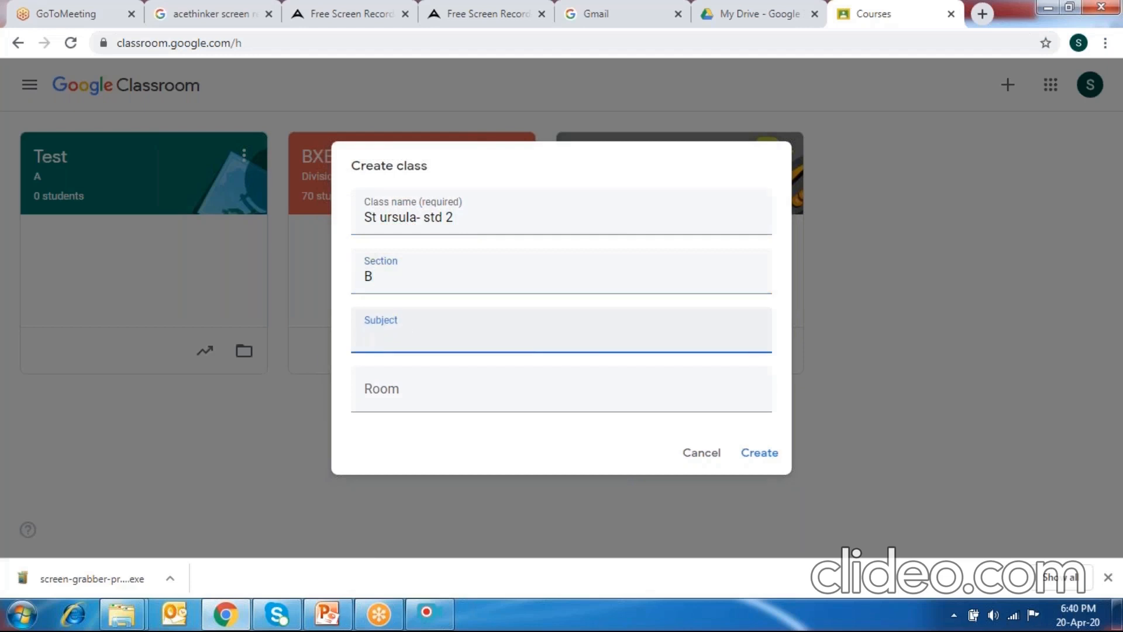
{"action": "type", "text": "Maths"}
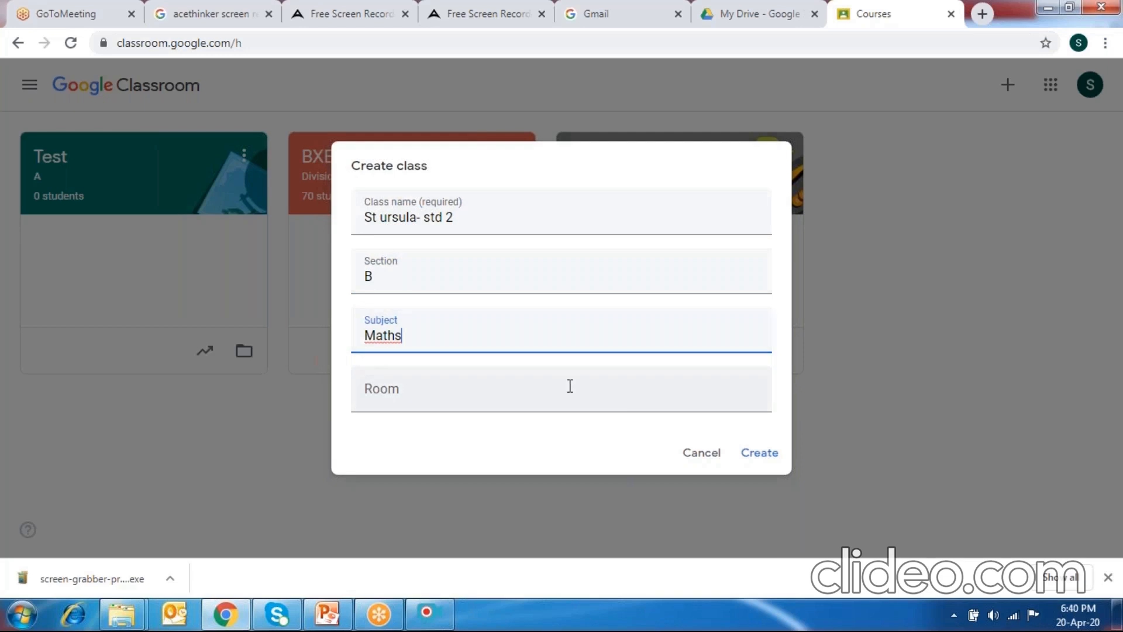
{"action": "left_click", "coordinate": [760, 455]}
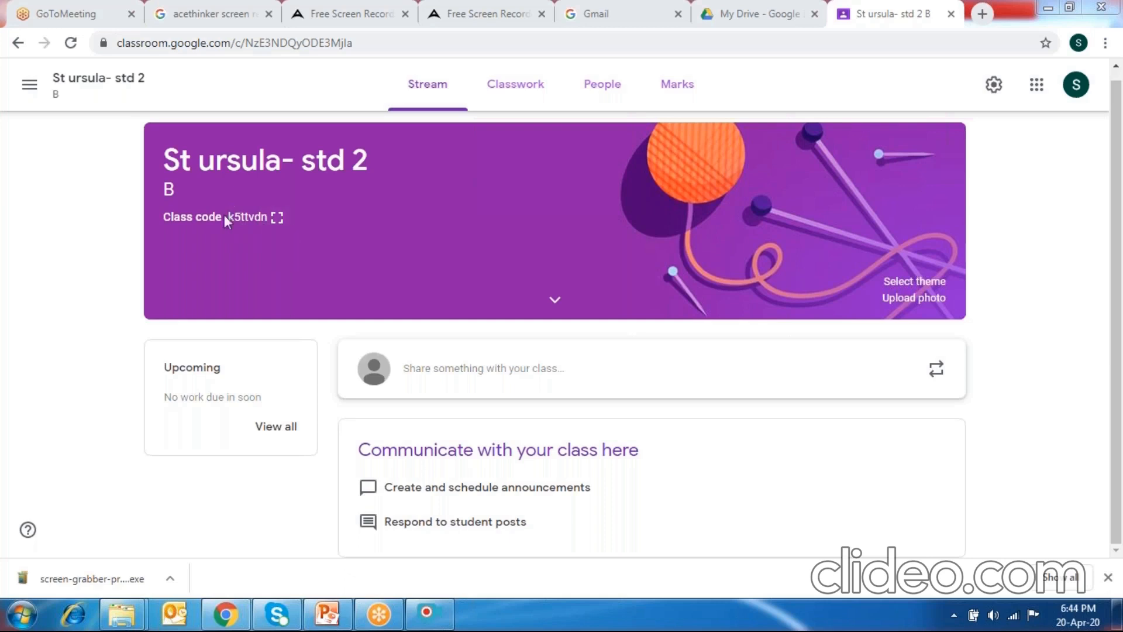
{"action": "left_click_drag", "start_coordinate": [228, 217], "coordinate": [356, 243]}
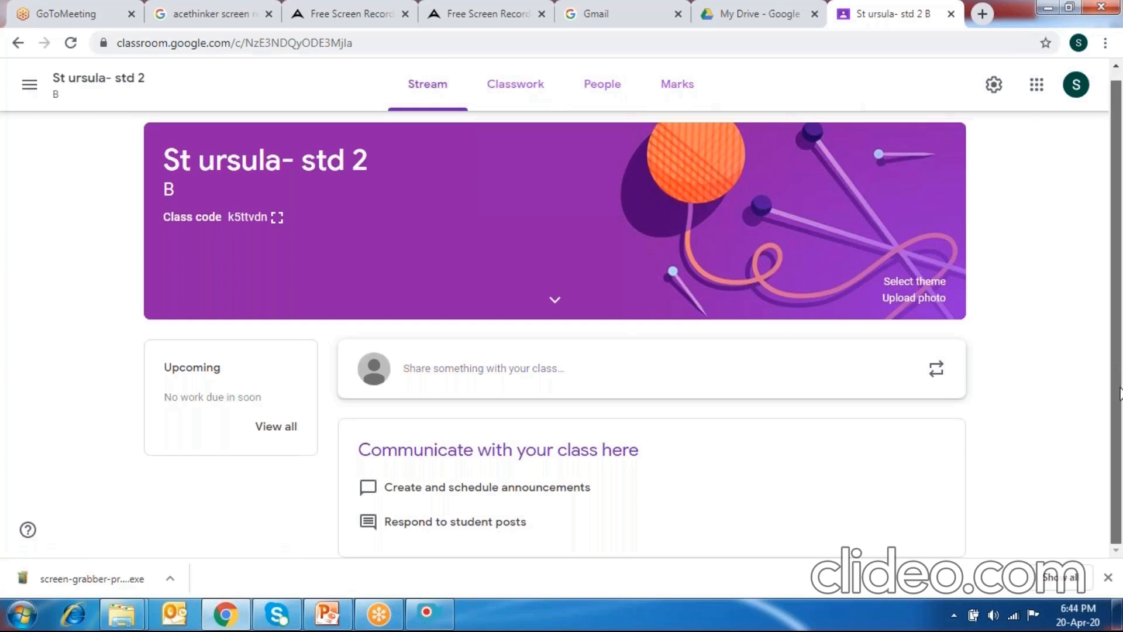
- Post the announcement "Hi everyone" to all students in the class stream
{"action": "left_click", "coordinate": [411, 369]}
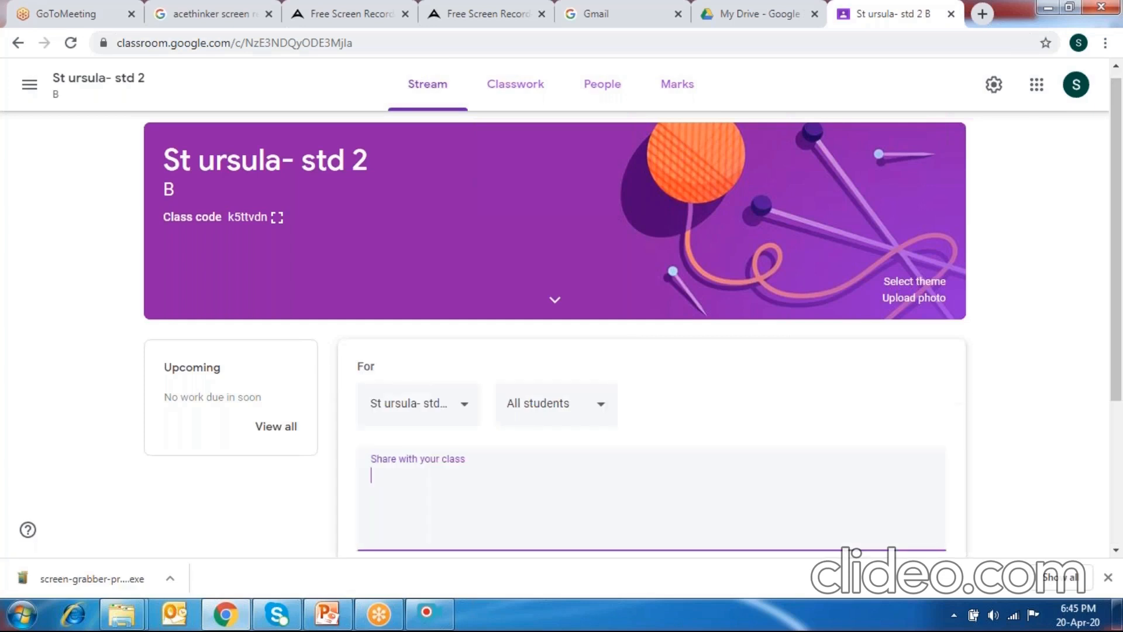
{"action": "type", "text": "Hi everyone"}
{"action": "left_click", "coordinate": [831, 406]}
{"action": "scroll", "coordinate": [832, 410], "scroll_direction": "down", "scroll_amount": 1}
{"action": "double_click", "coordinate": [885, 510]}
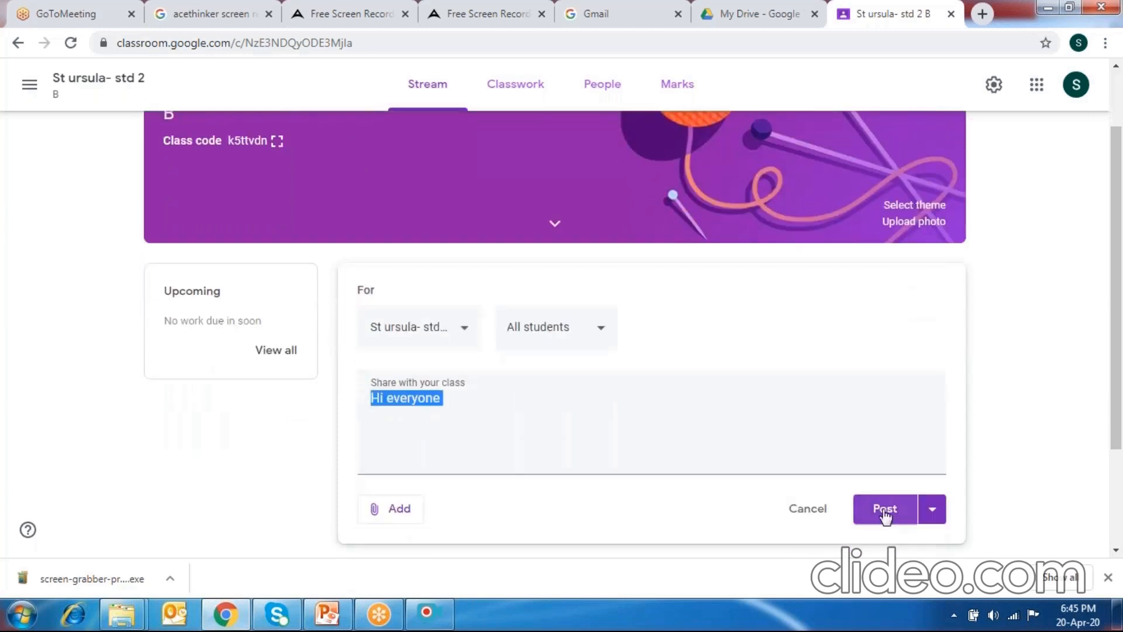
{"action": "left_click", "coordinate": [486, 409]}
{"action": "left_click", "coordinate": [885, 508]}
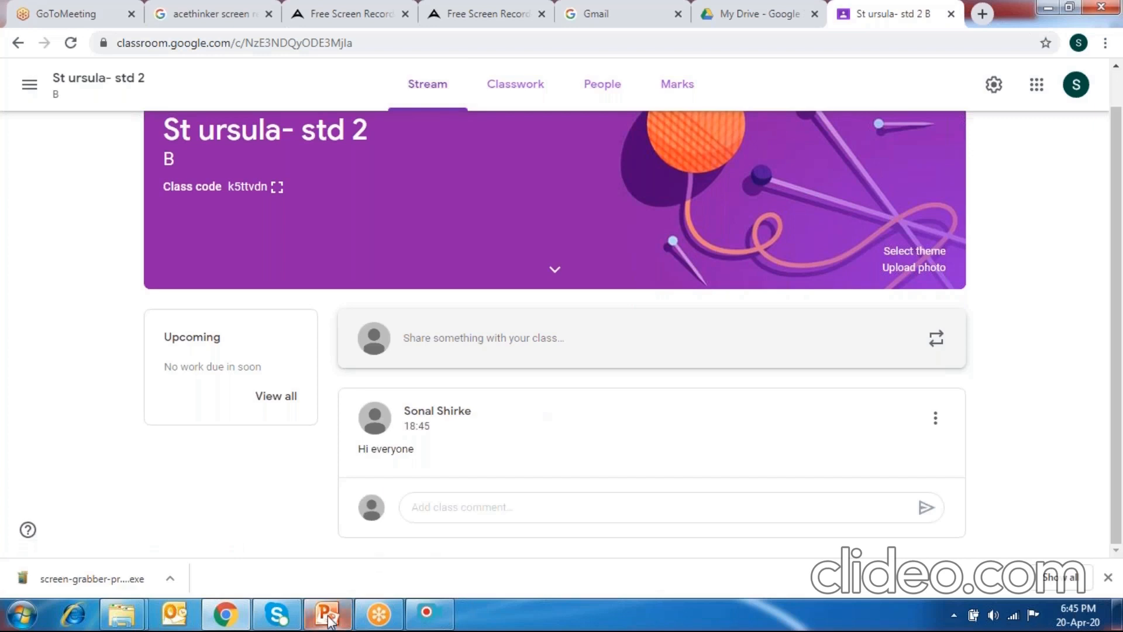
- Switch to the PowerPoint presentation "PPT for ursula" and copy the Google Drive link from slide 7
{"action": "mouse_move", "coordinate": [329, 618]}
{"action": "left_click", "coordinate": [319, 537]}
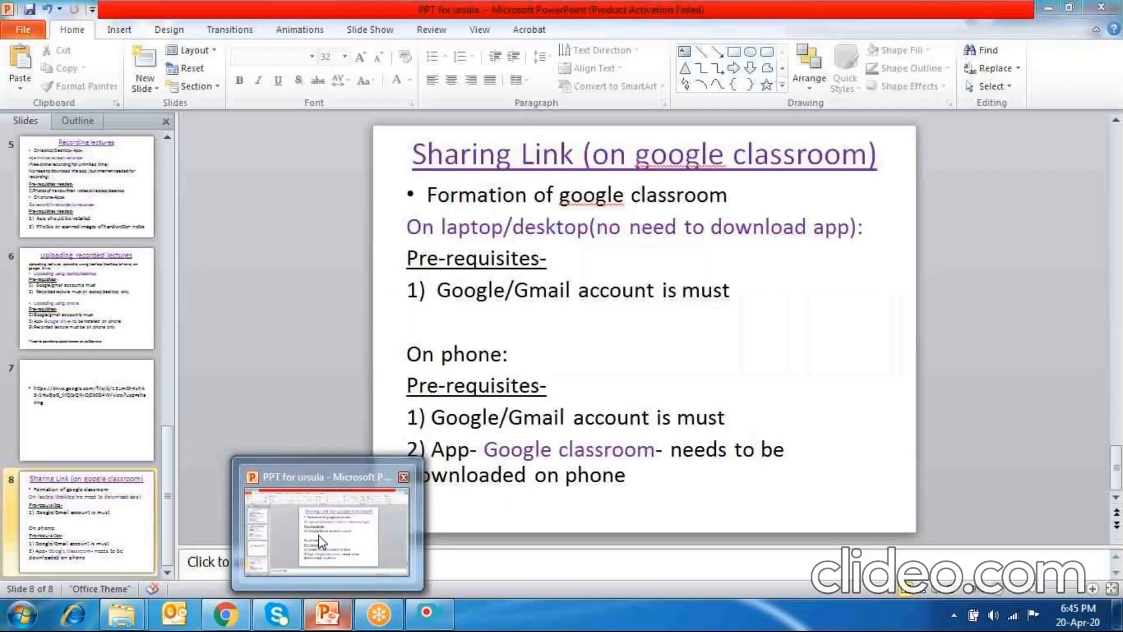
{"action": "left_click", "coordinate": [87, 408]}
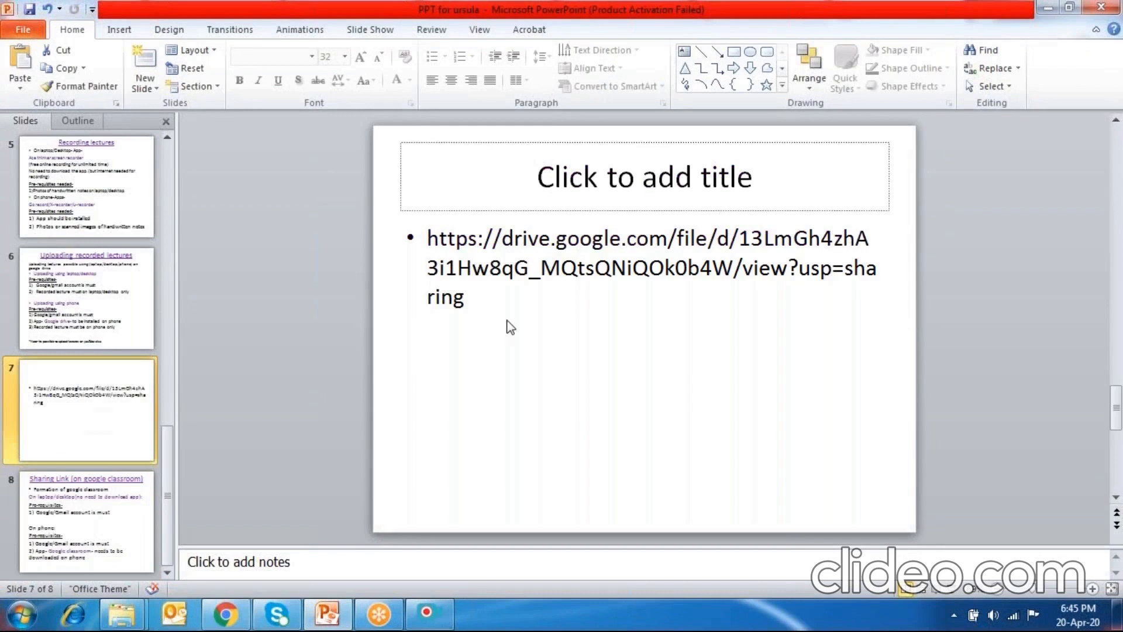
{"action": "left_click", "coordinate": [474, 299]}
{"action": "left_click_drag", "start_coordinate": [473, 299], "coordinate": [426, 238]}
{"action": "key", "text": "ctrl+c"}
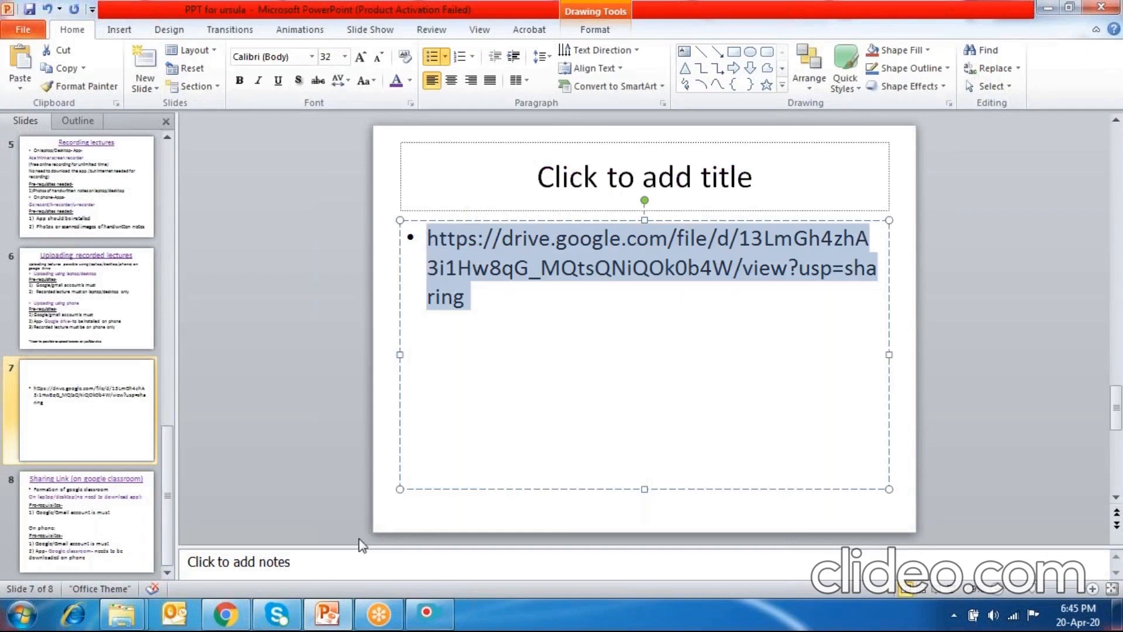
- Back in Google Classroom, post the copied Drive link to all students in the stream and highlight the class code
{"action": "left_click", "coordinate": [242, 618]}
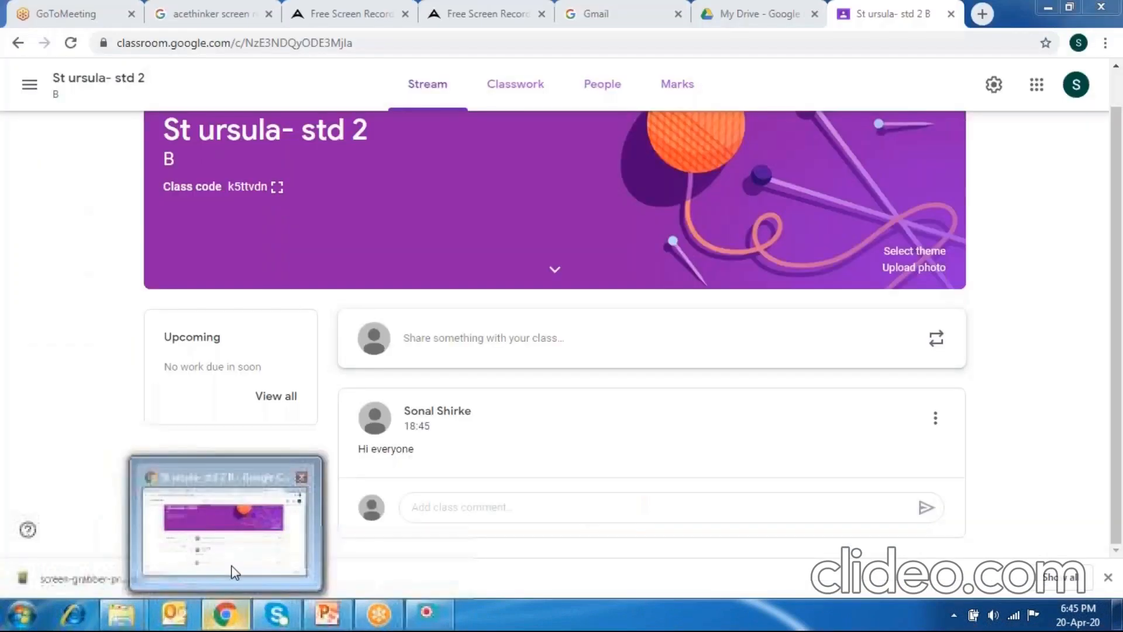
{"action": "left_click", "coordinate": [386, 337]}
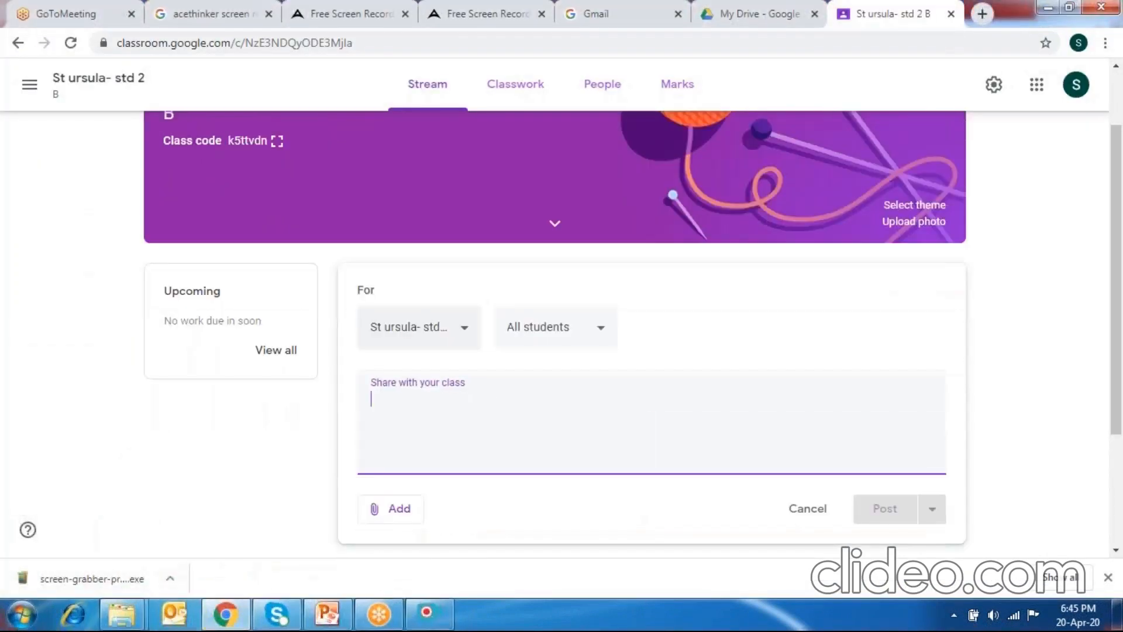
{"action": "key", "text": "ctrl+v"}
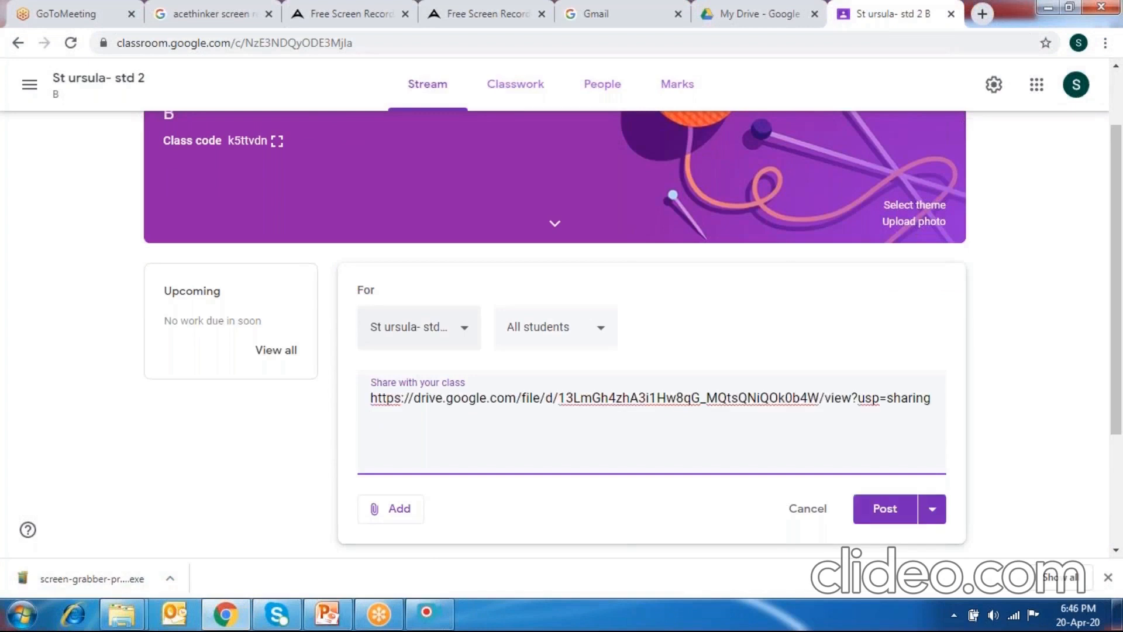
{"action": "left_click", "coordinate": [885, 509]}
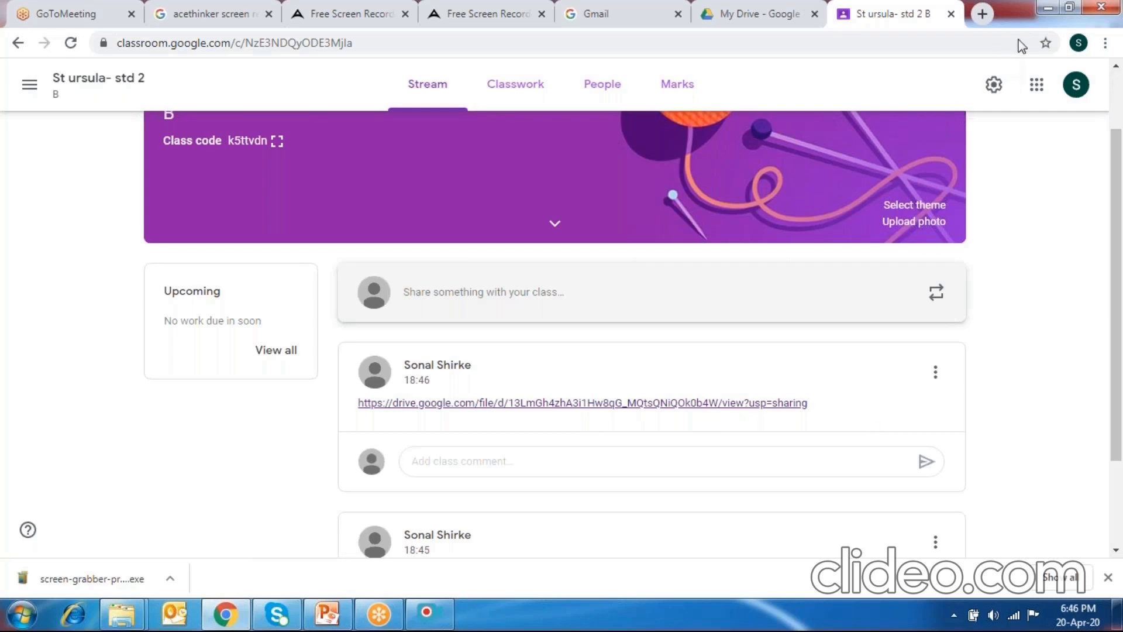
{"action": "double_click", "coordinate": [229, 139]}
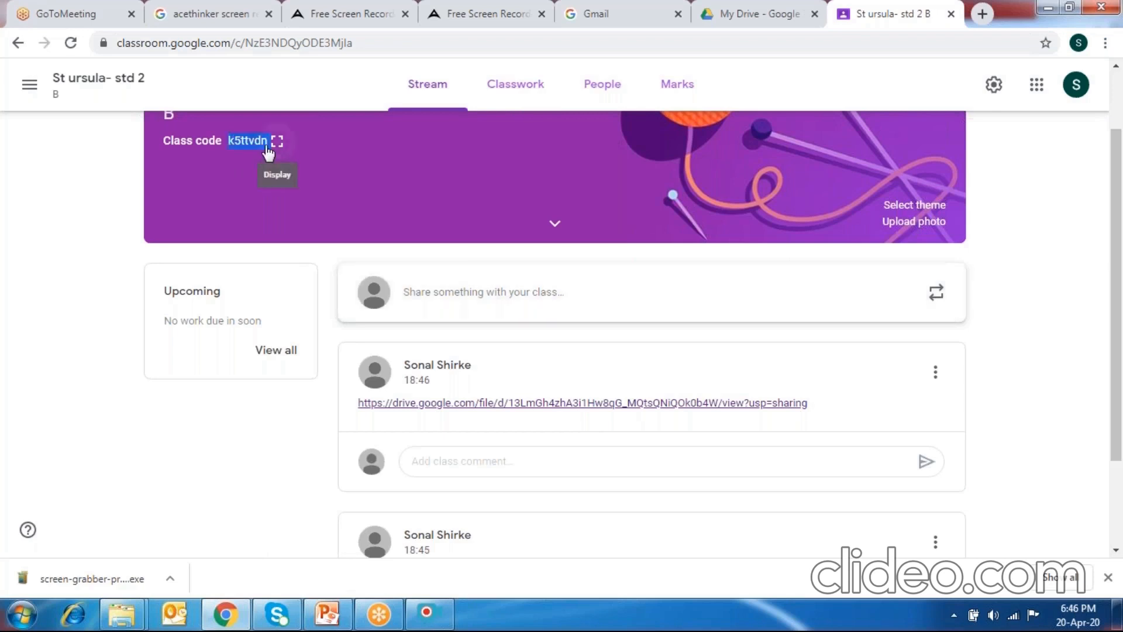
{"action": "left_click", "coordinate": [539, 169]}
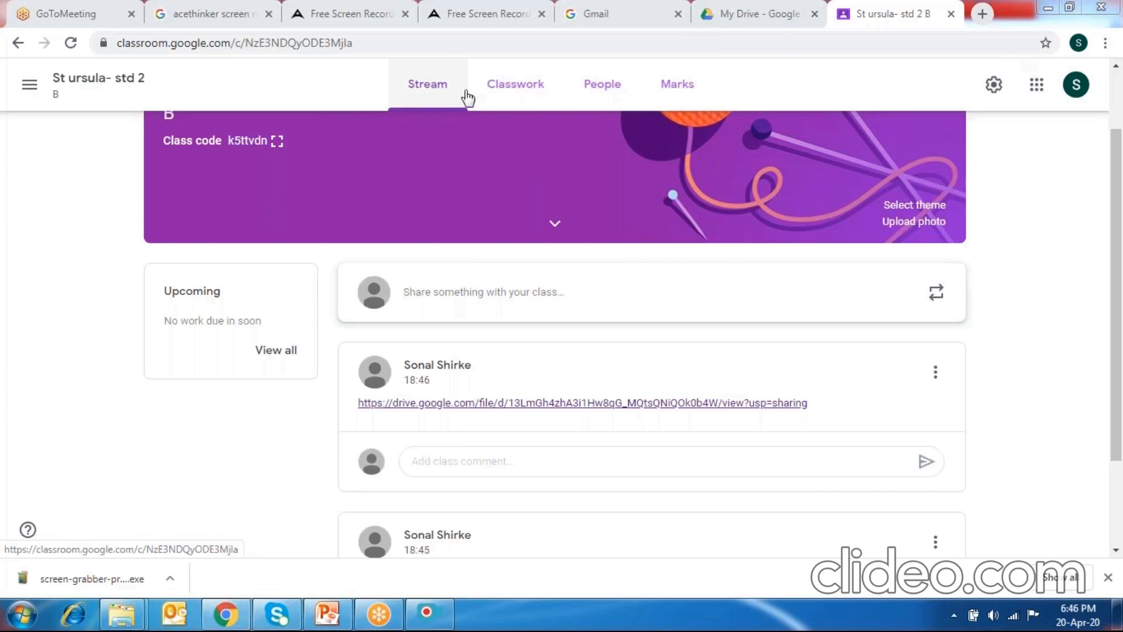
- Start a new assignment in the class's classwork and title it "Assignment 1"
{"action": "left_click", "coordinate": [525, 89]}
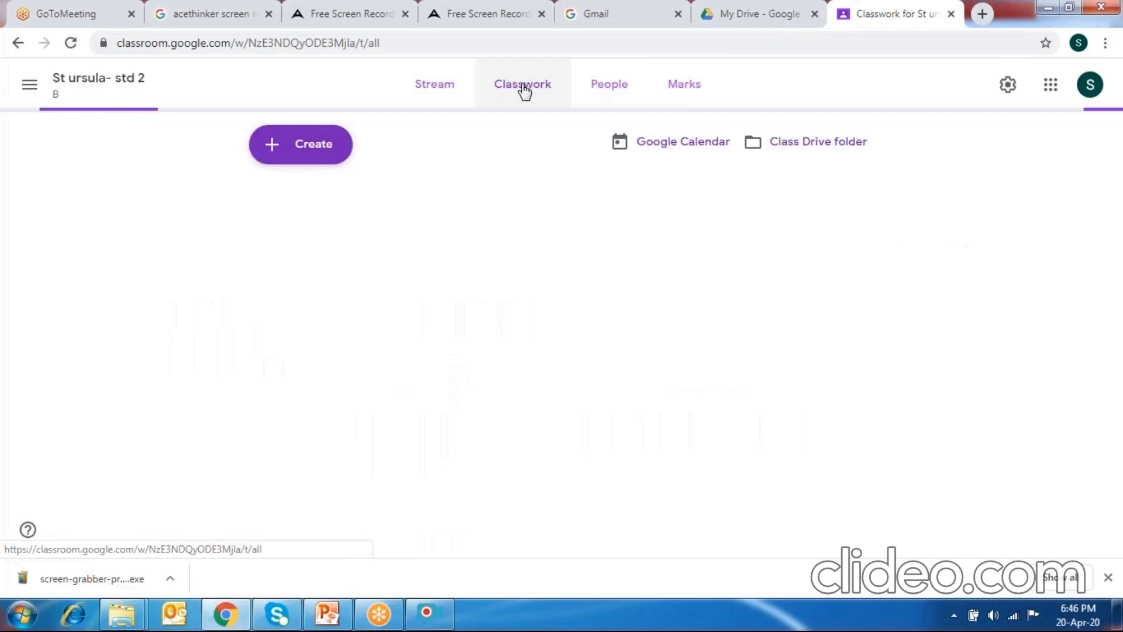
{"action": "left_click", "coordinate": [325, 150]}
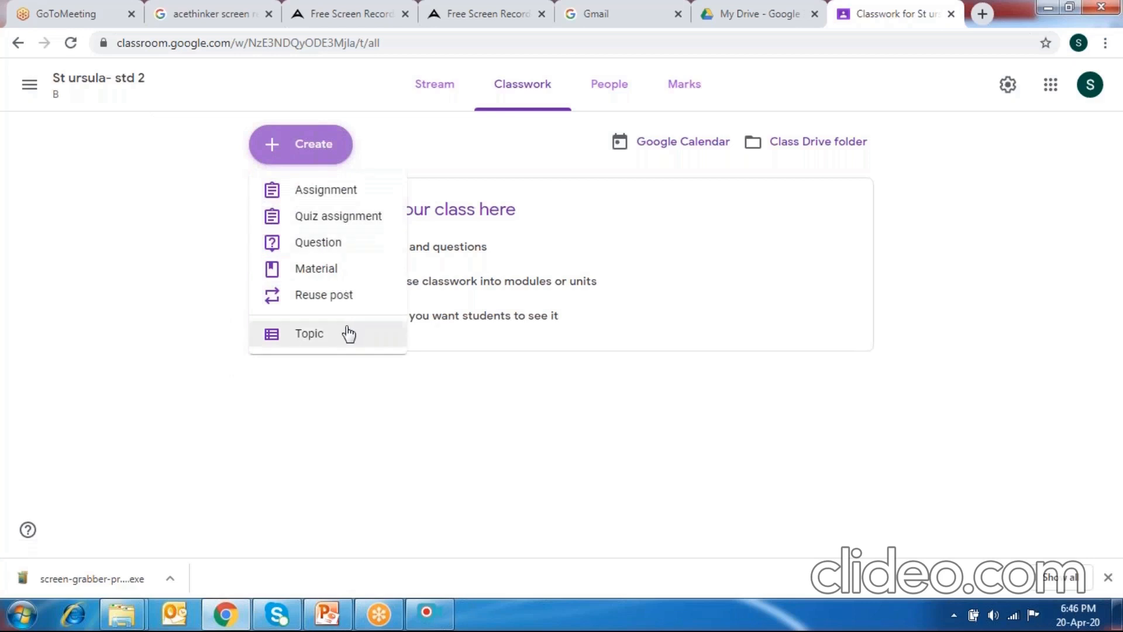
{"action": "left_click", "coordinate": [326, 191]}
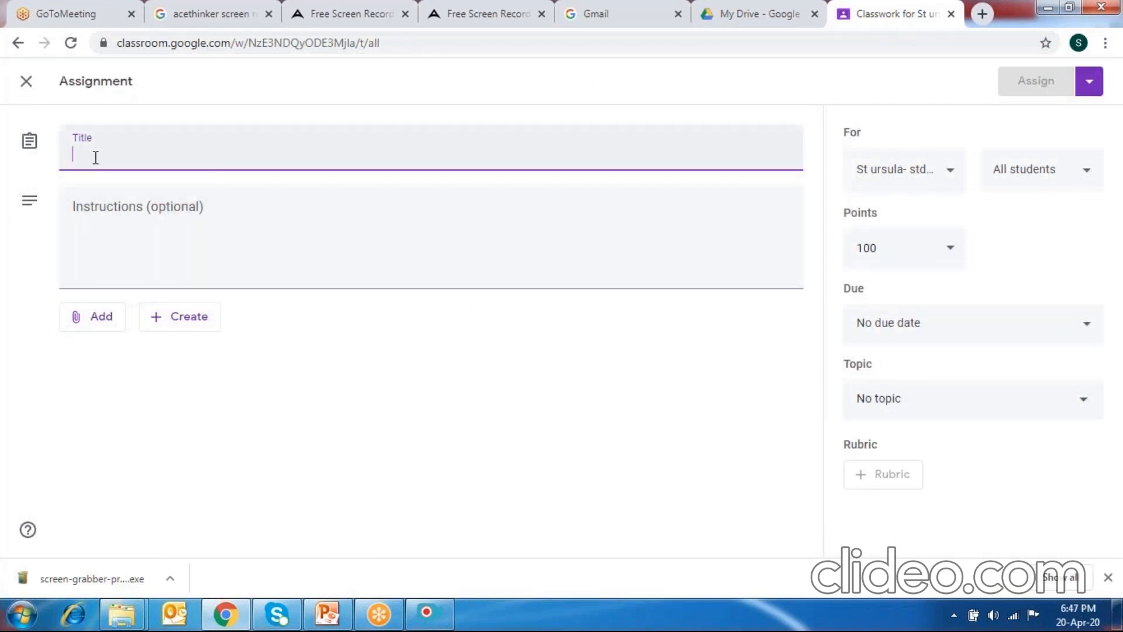
{"action": "type", "text": "Assig"}
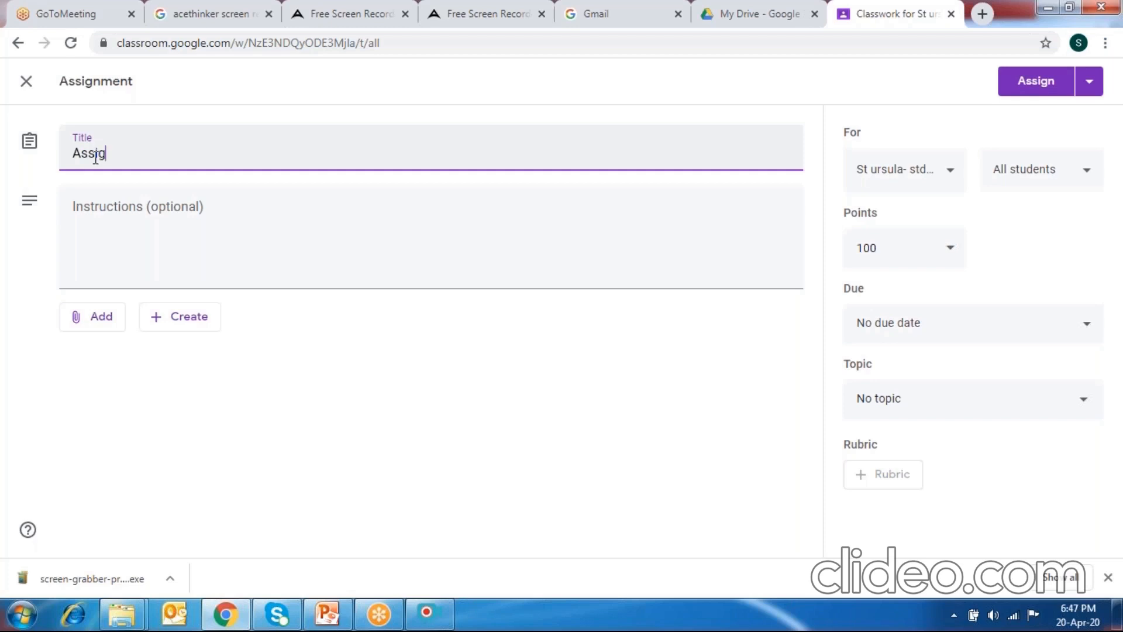
{"action": "type", "text": "nment 1"}
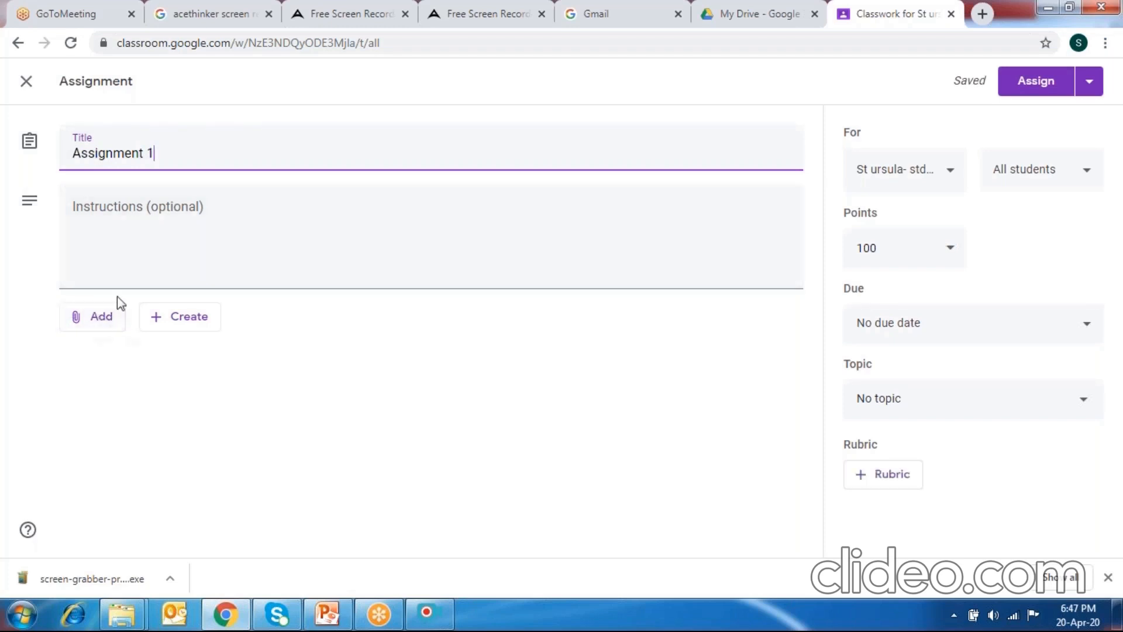
- Attach the file "Assignmentno 2.doc" from the device's Unit 5 folder to the assignment
{"action": "left_click", "coordinate": [99, 321]}
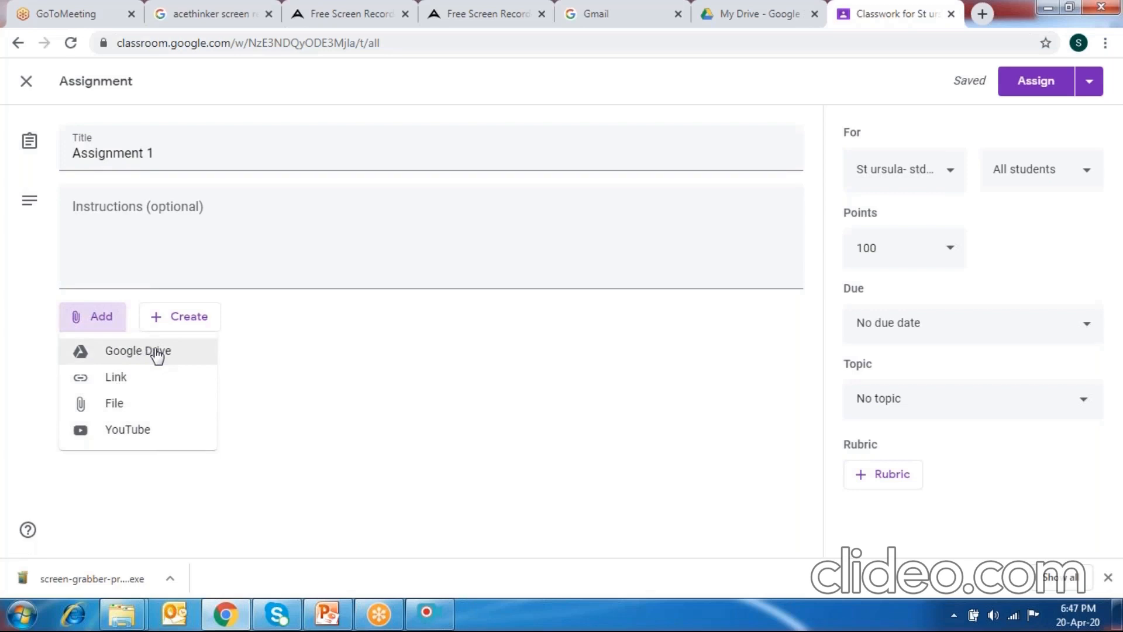
{"action": "left_click", "coordinate": [117, 404]}
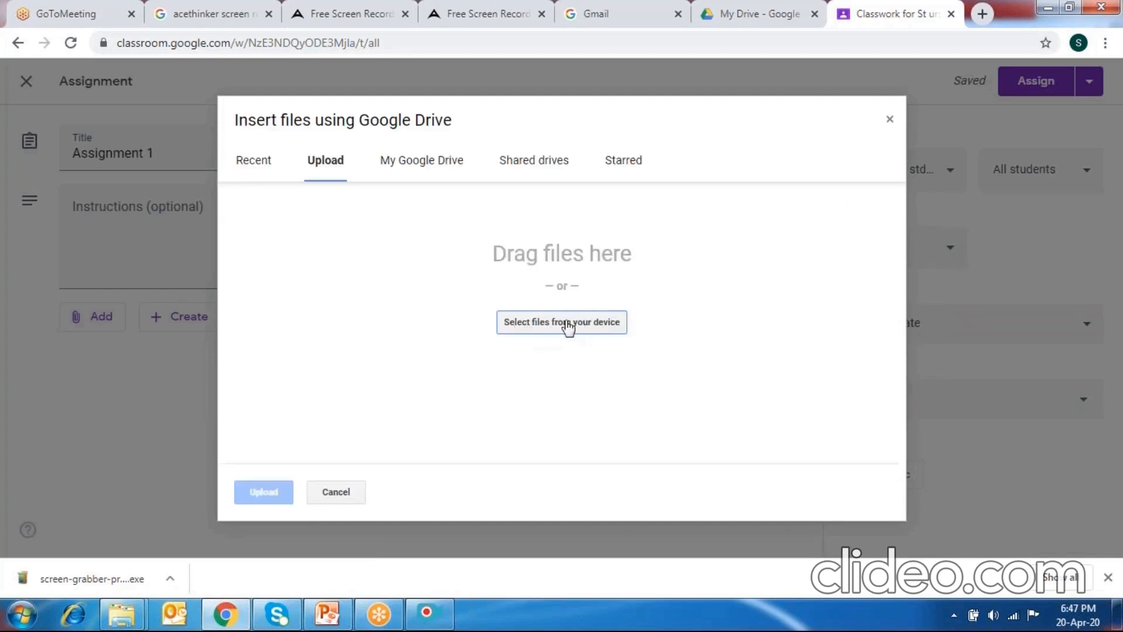
{"action": "left_click", "coordinate": [562, 324]}
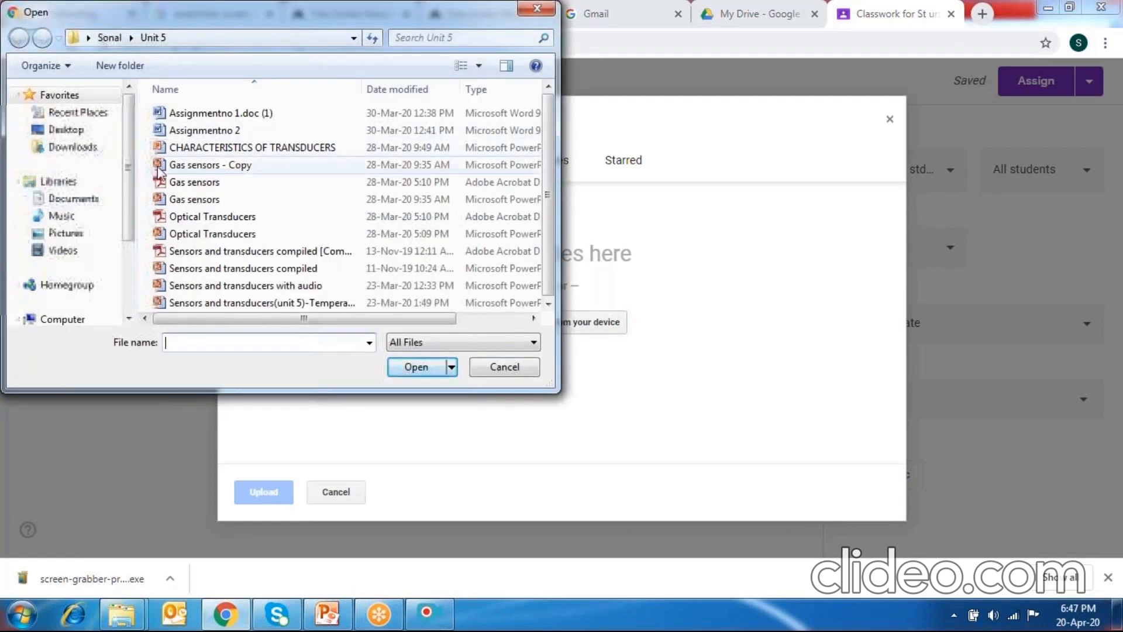
{"action": "left_click", "coordinate": [212, 131]}
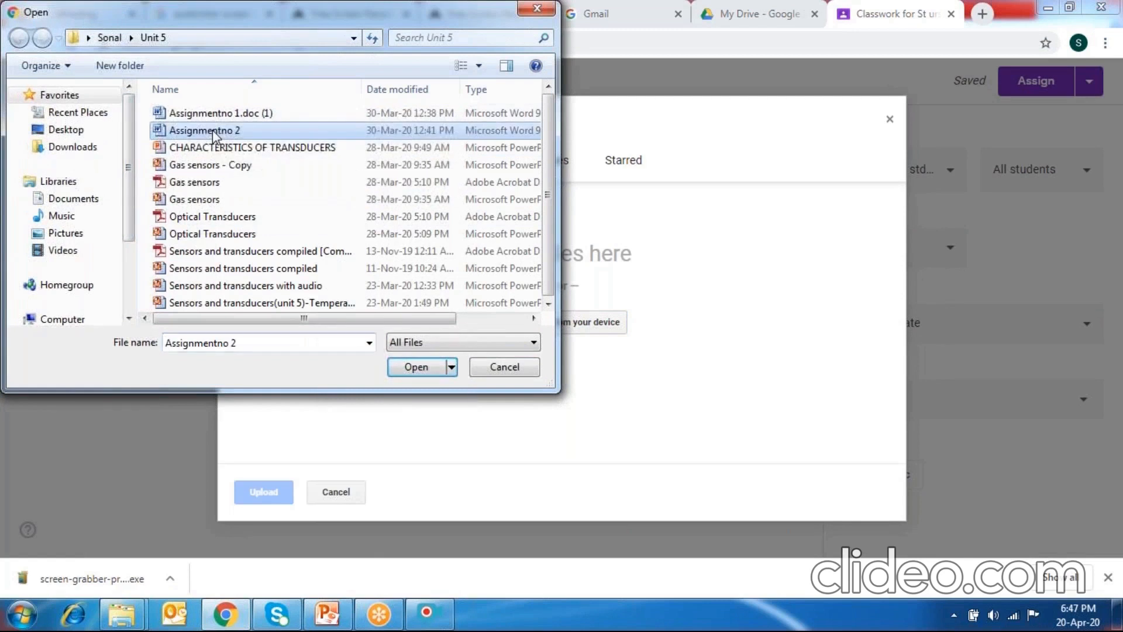
{"action": "left_click", "coordinate": [417, 367]}
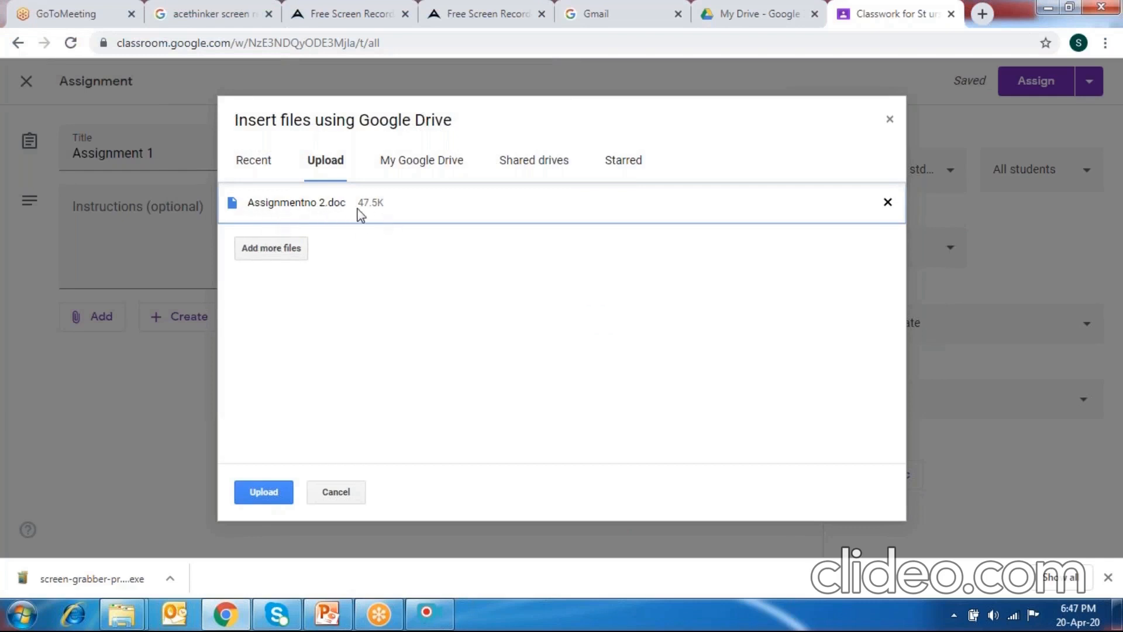
{"action": "left_click", "coordinate": [268, 495]}
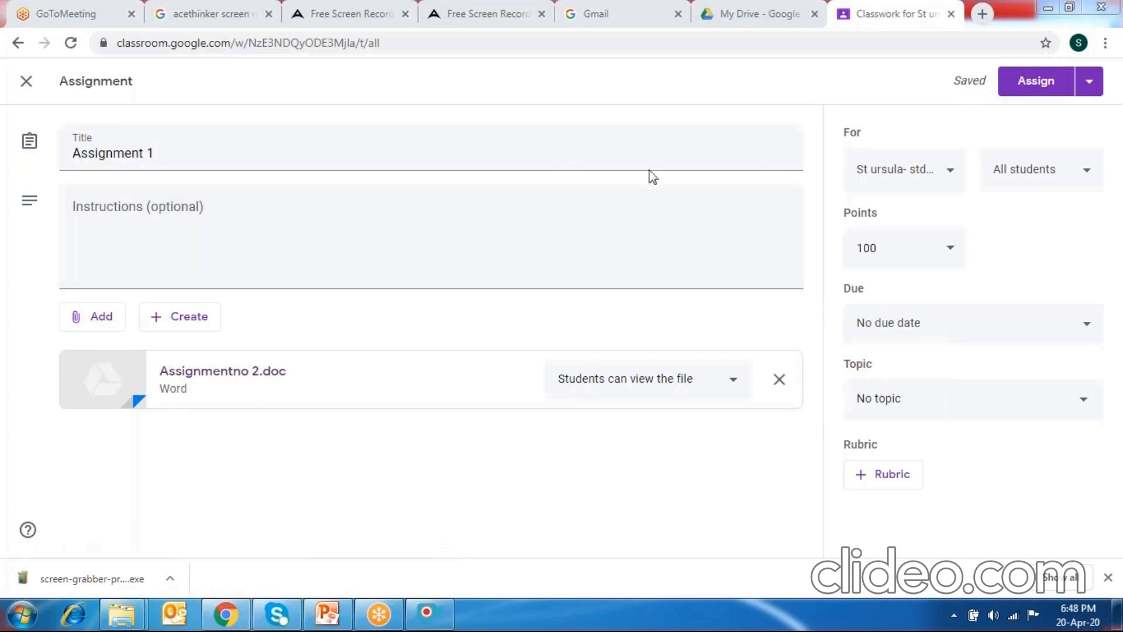
- Set the assignment's points to 20
{"action": "left_click", "coordinate": [904, 247]}
{"action": "key", "text": "BackSpace"}
{"action": "key", "text": "BackSpace"}
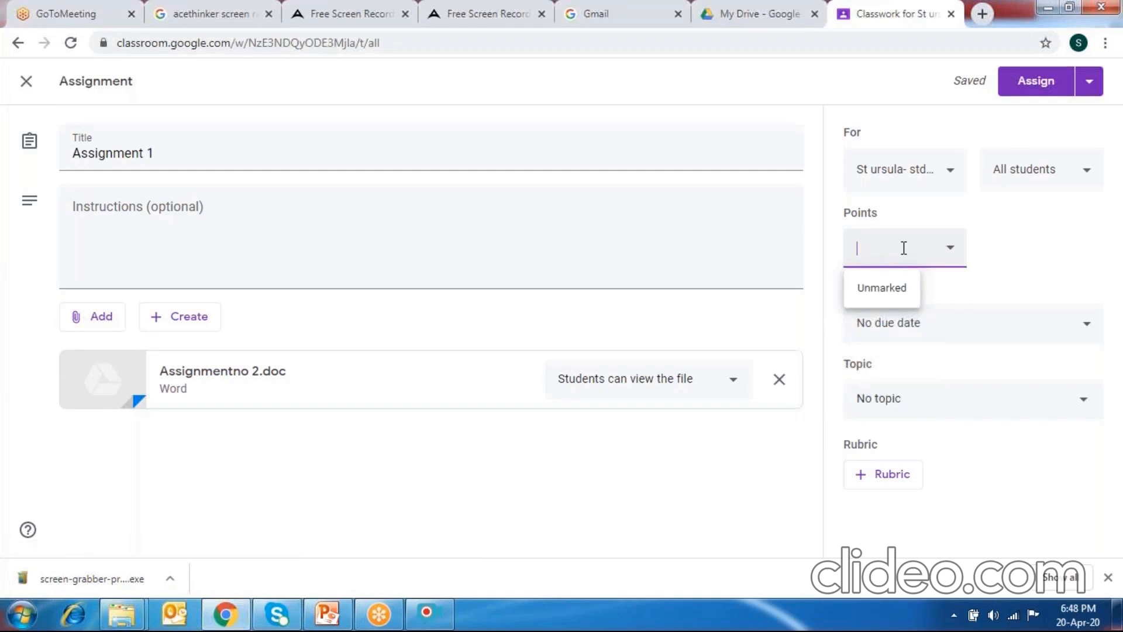
{"action": "type", "text": "20"}
{"action": "left_click", "coordinate": [1037, 252]}
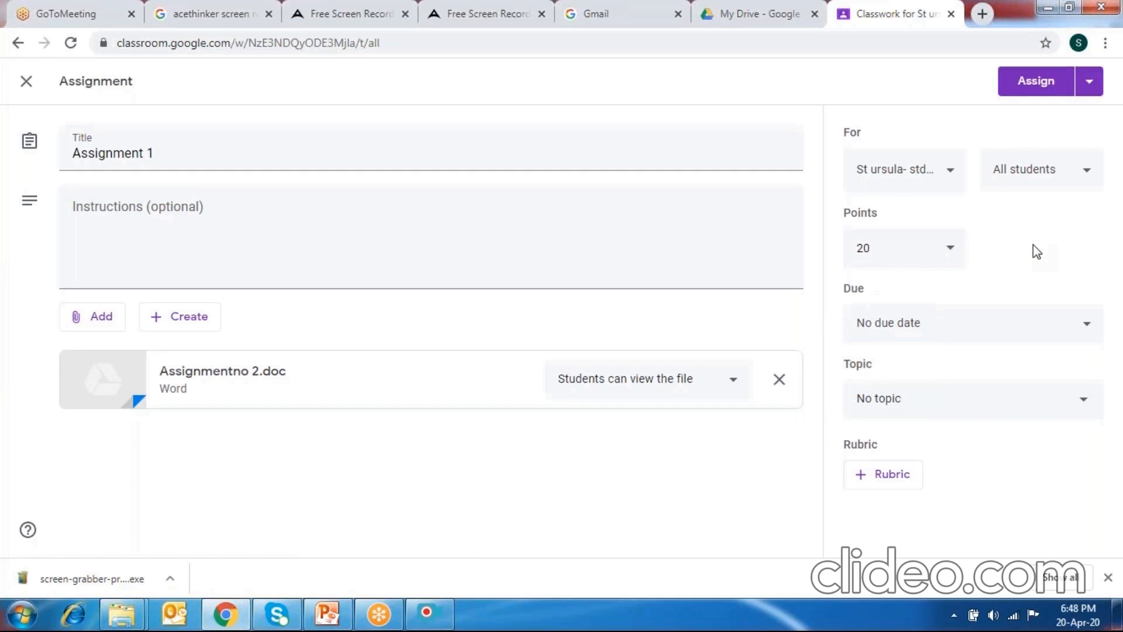
- Set the assignment's due date to 24 Apr 2020, leaving the optional time empty
{"action": "left_click", "coordinate": [1086, 329]}
{"action": "left_click", "coordinate": [1019, 399]}
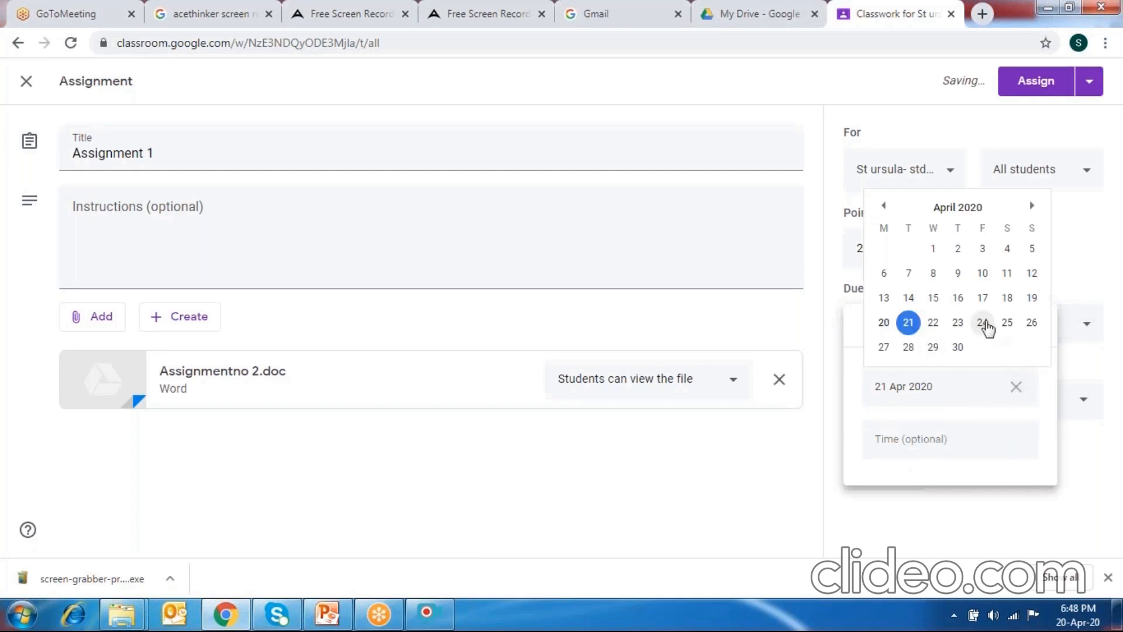
{"action": "left_click", "coordinate": [983, 324]}
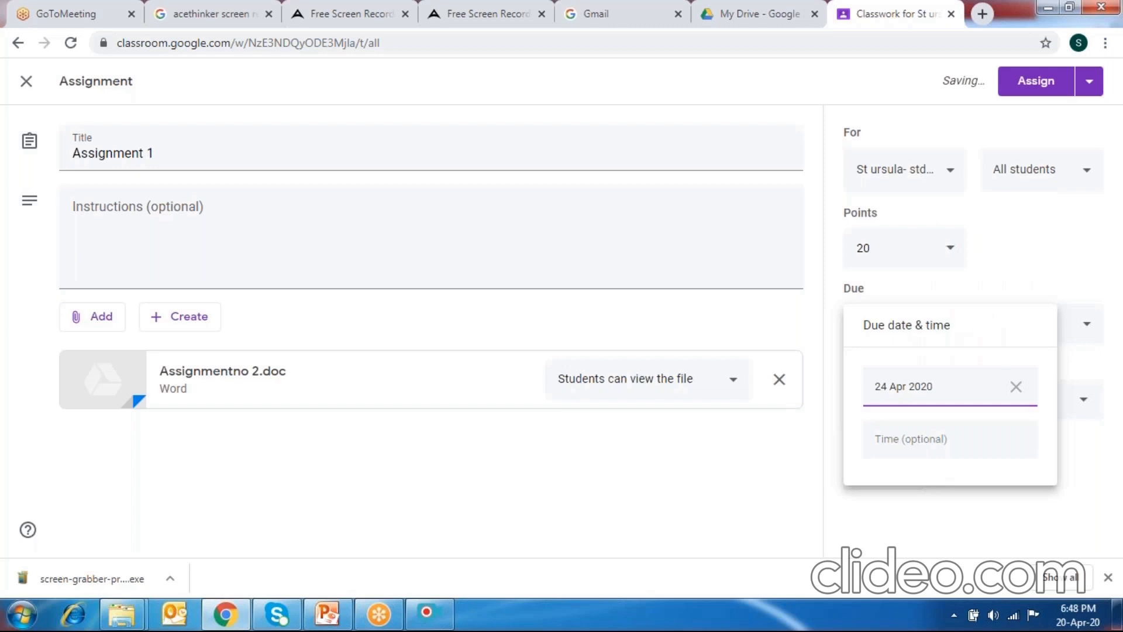
{"action": "left_click", "coordinate": [1016, 387]}
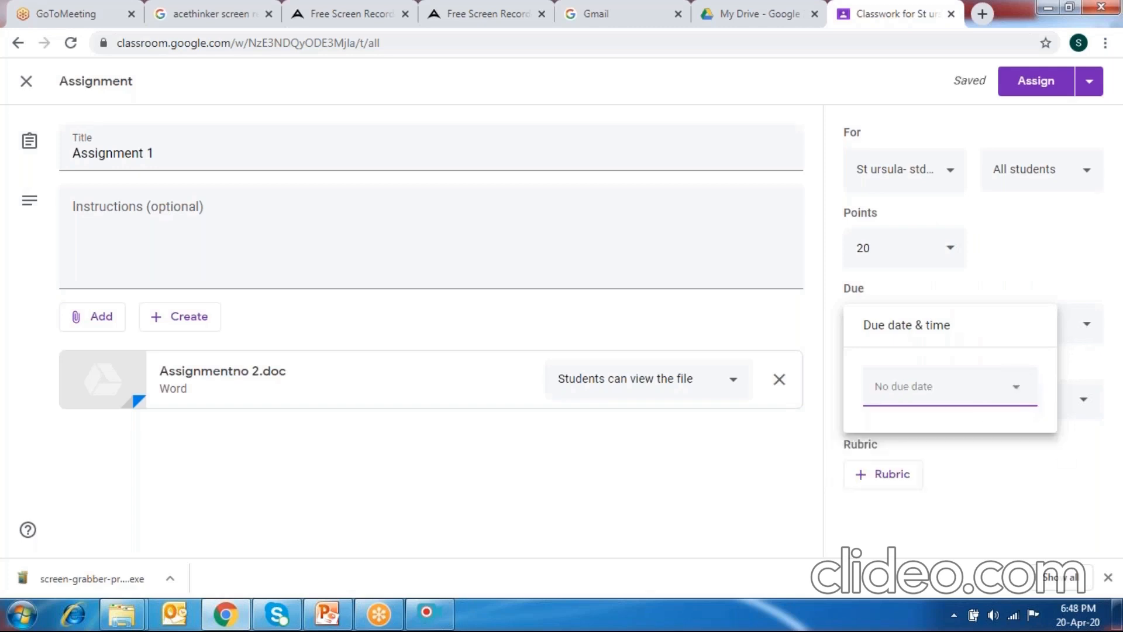
{"action": "left_click", "coordinate": [1018, 389]}
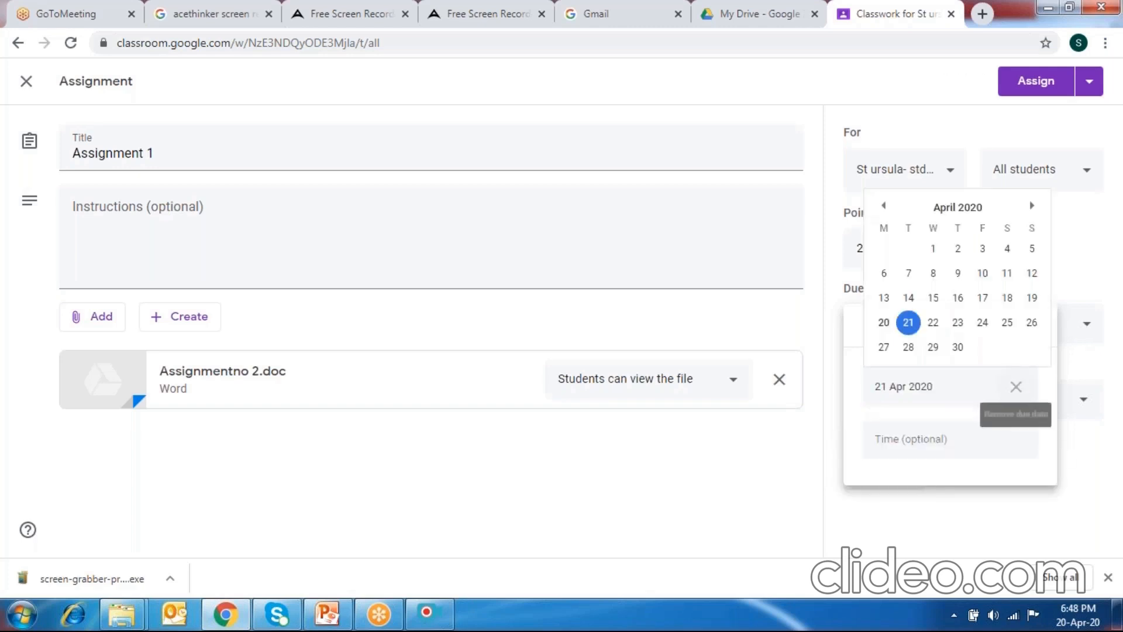
{"action": "left_click", "coordinate": [982, 330]}
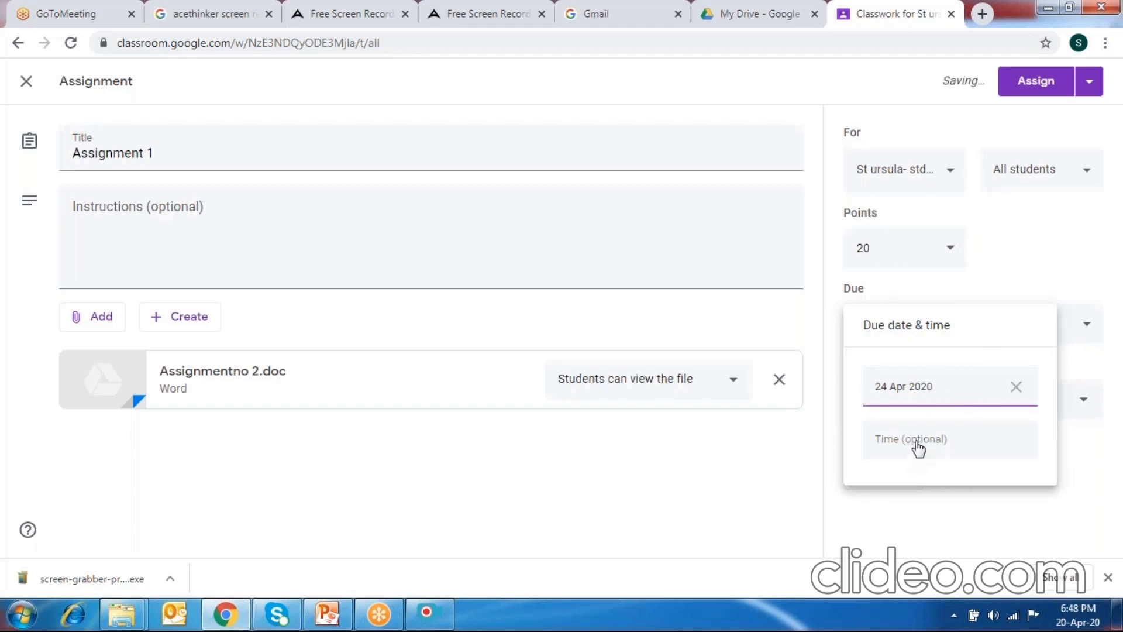
{"action": "left_click", "coordinate": [894, 328]}
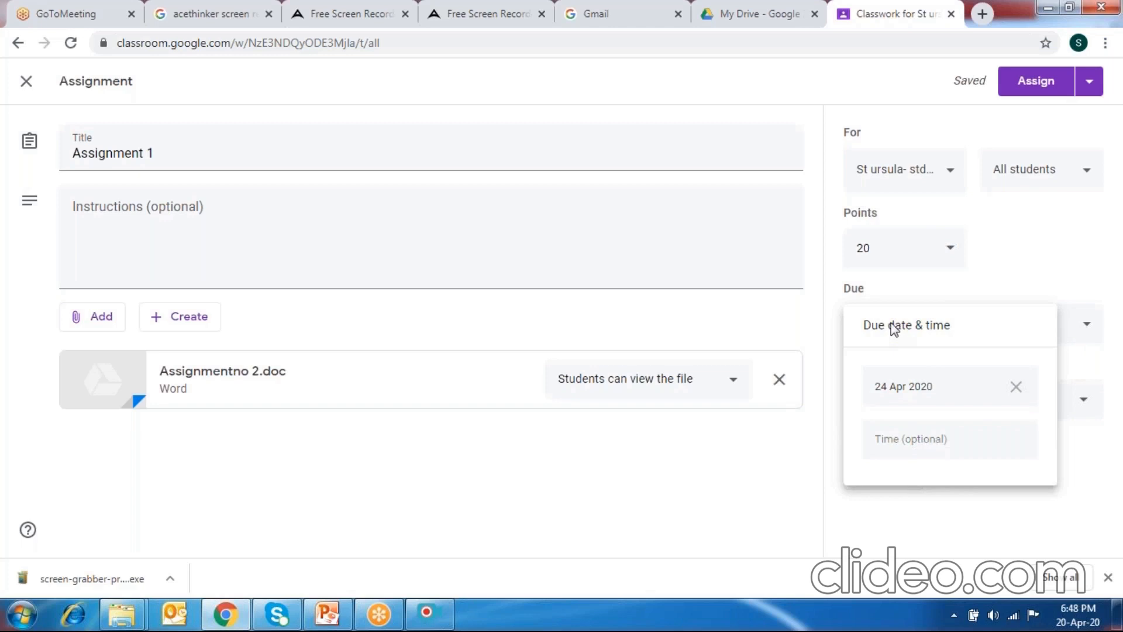
{"action": "left_click", "coordinate": [1076, 445]}
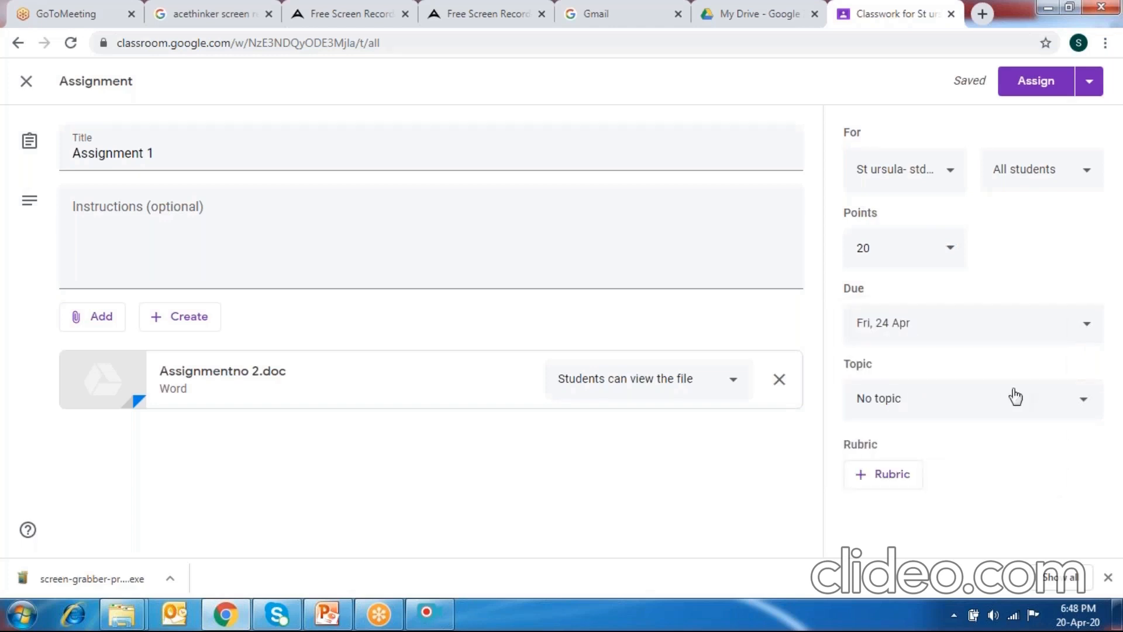
- Create a new topic named "Gas sensors" for the assignment
{"action": "left_click", "coordinate": [943, 407]}
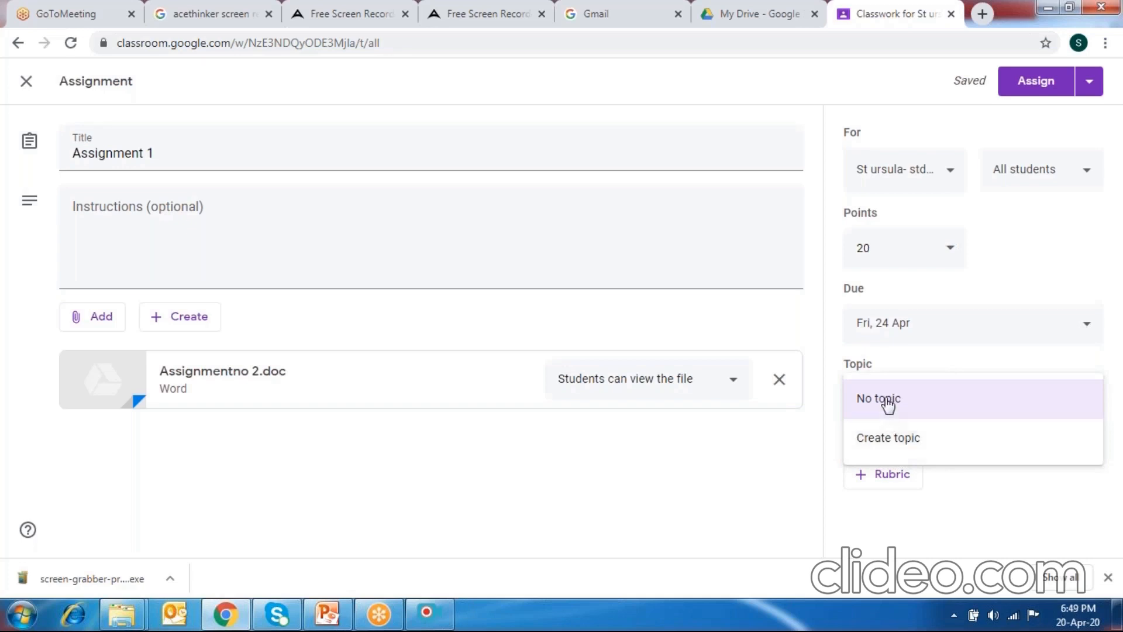
{"action": "left_click", "coordinate": [899, 445]}
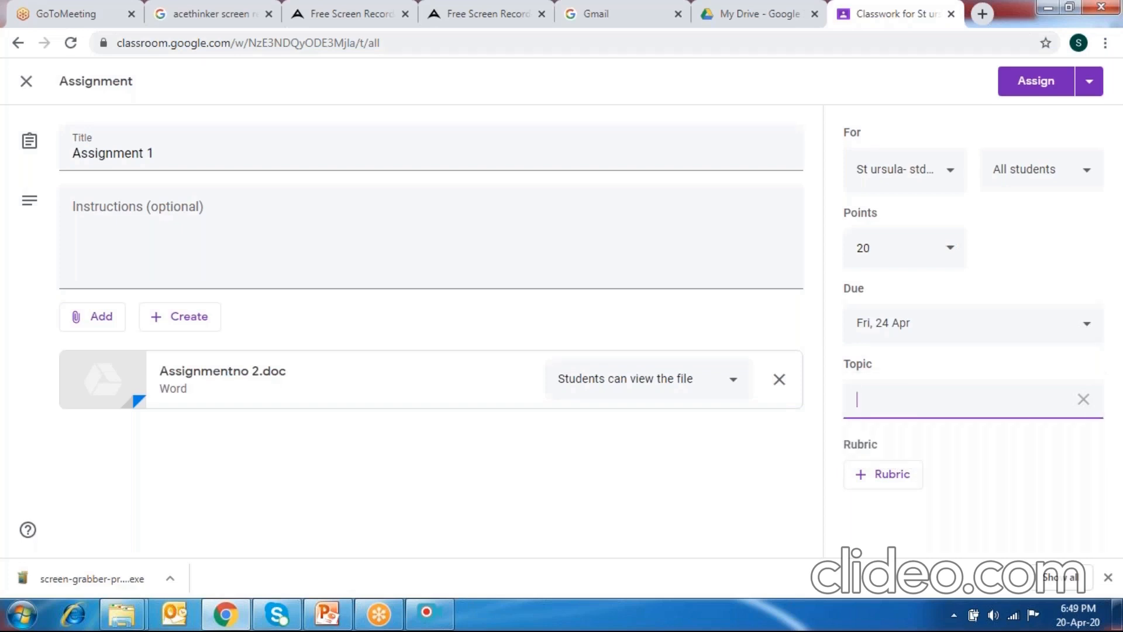
{"action": "type", "text": "Gas sensors"}
{"action": "left_click", "coordinate": [685, 490]}
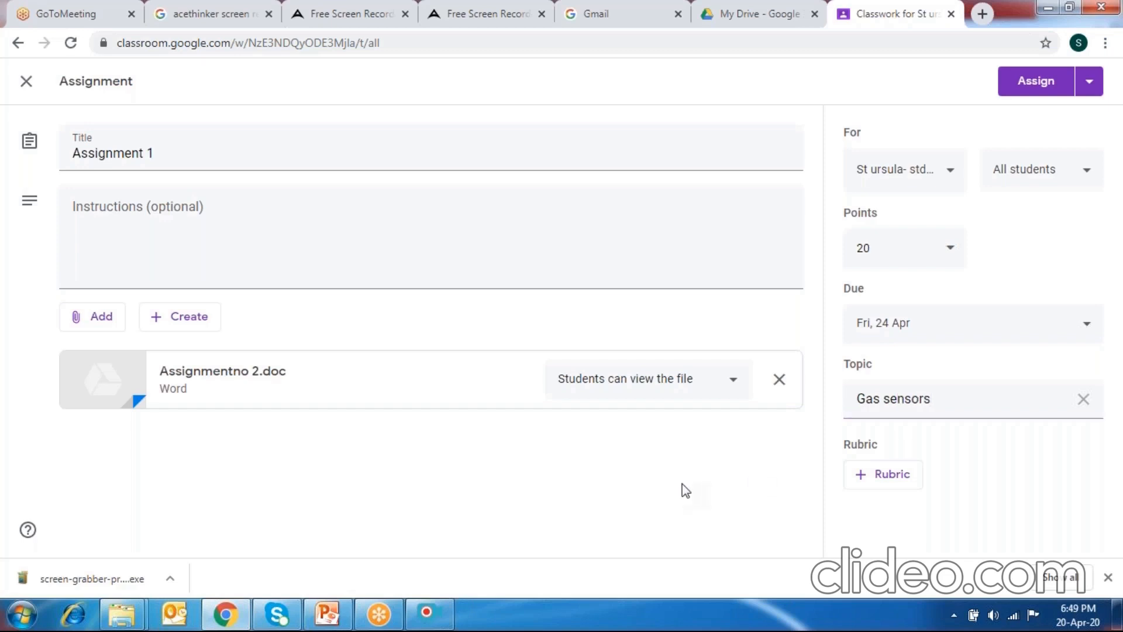
- Keep the attached file set to "Students can view the file" and assign Assignment 1 to all students without a rubric
{"action": "left_click", "coordinate": [893, 477]}
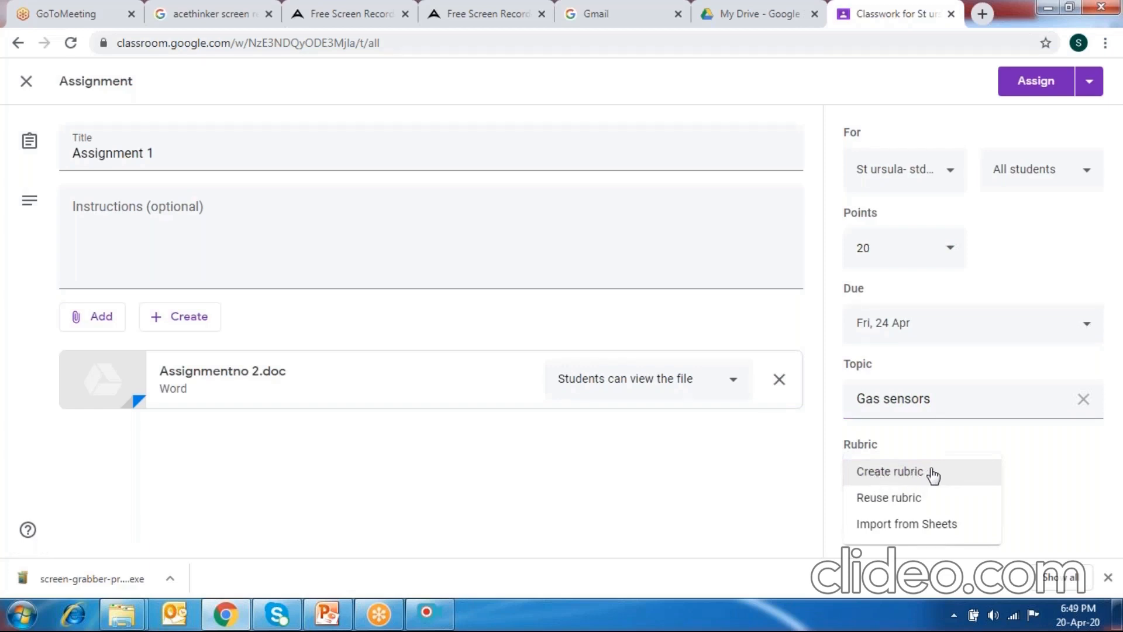
{"action": "left_click", "coordinate": [677, 502]}
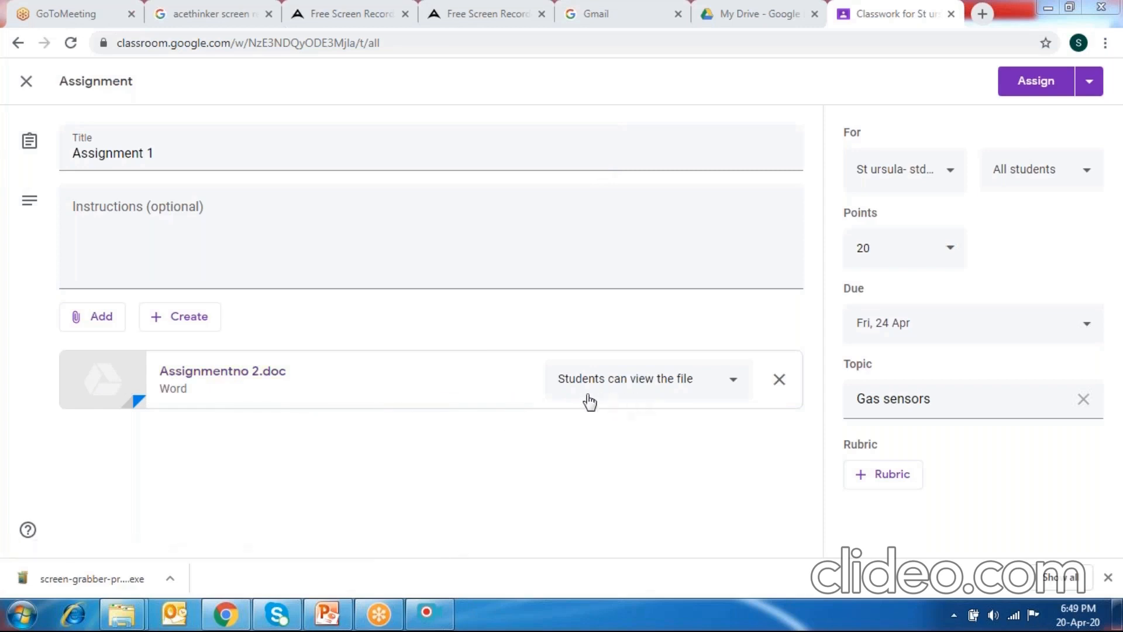
{"action": "left_click", "coordinate": [734, 385]}
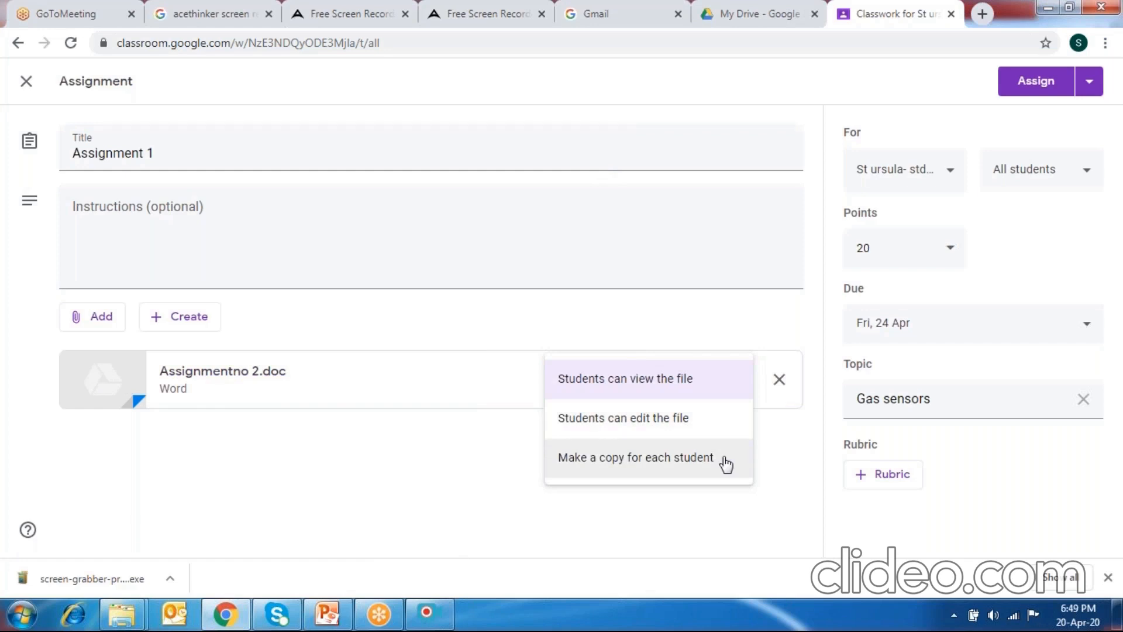
{"action": "left_click", "coordinate": [716, 389]}
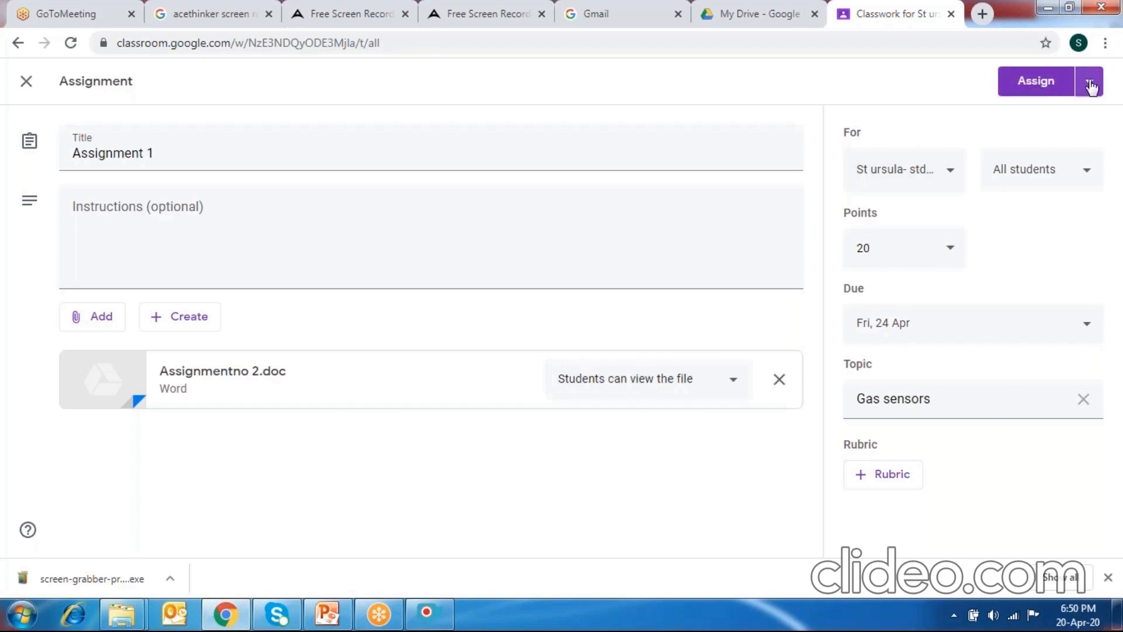
{"action": "left_click", "coordinate": [1039, 85]}
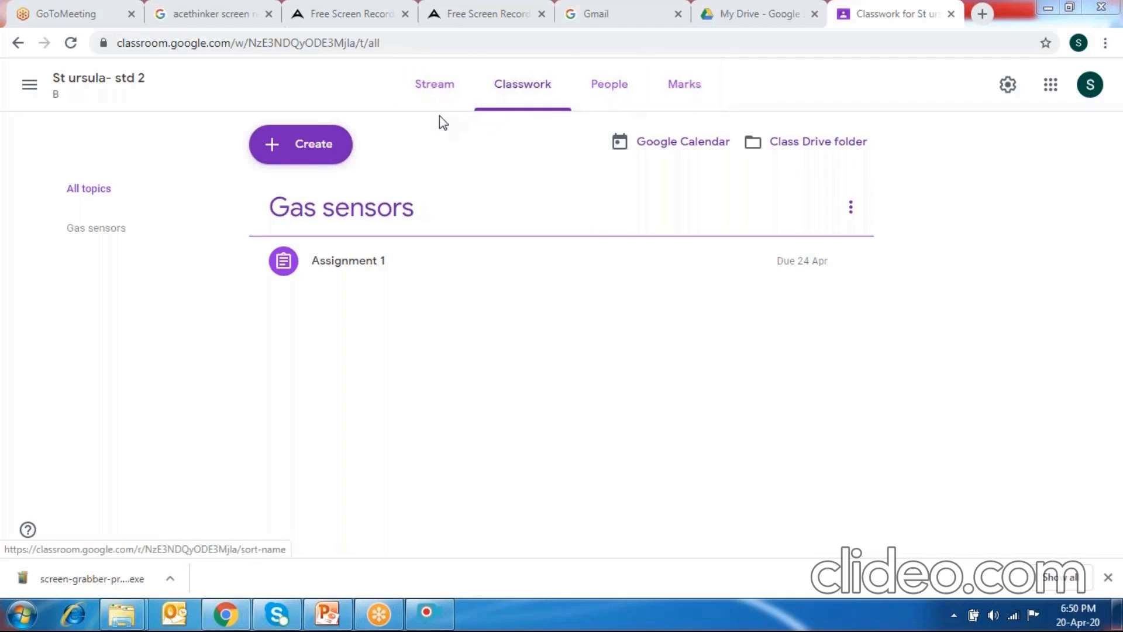
- View the people list and the marks page of the St ursula- std 2 class
{"action": "left_click", "coordinate": [609, 84]}
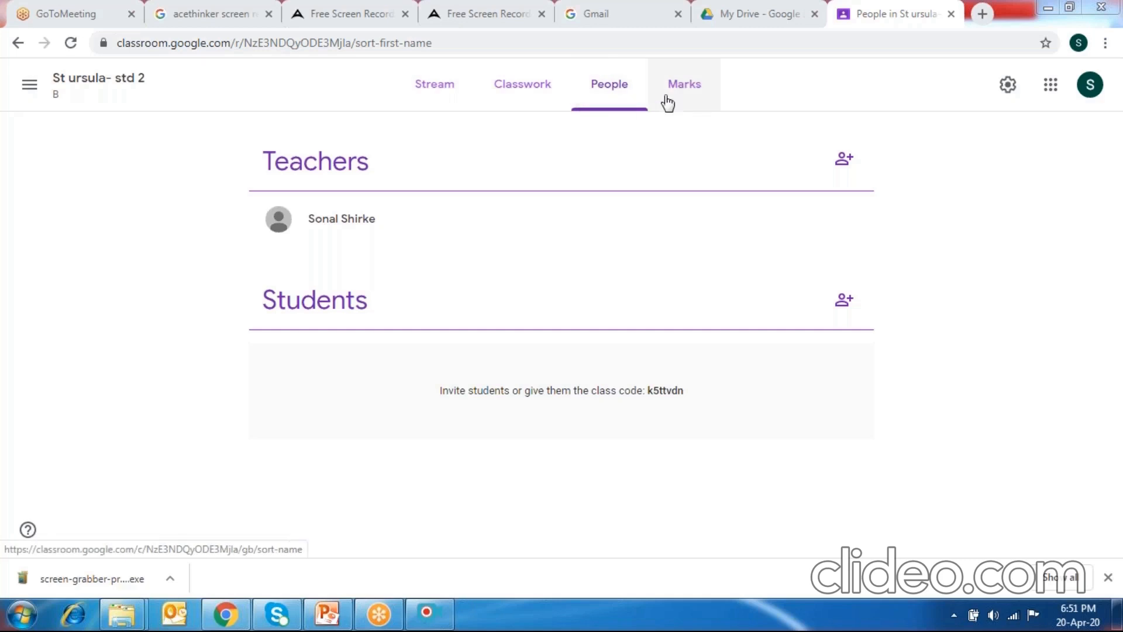
{"action": "left_click", "coordinate": [685, 85]}
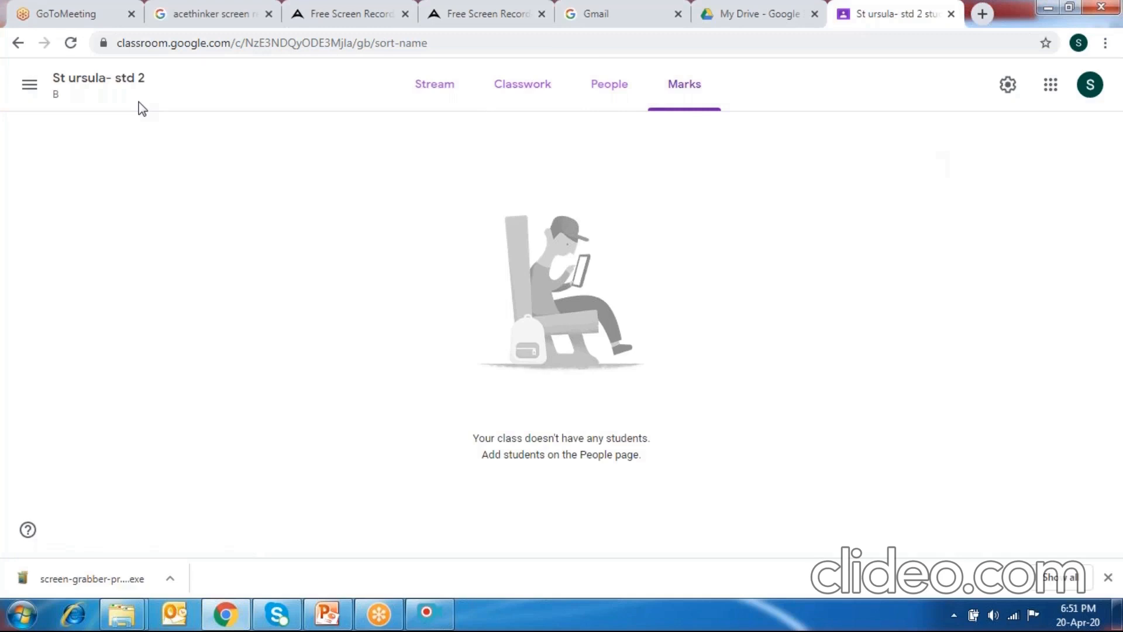
- Switch to the BXE-I Div class and look through its stream and its classwork topics
{"action": "left_click", "coordinate": [30, 87]}
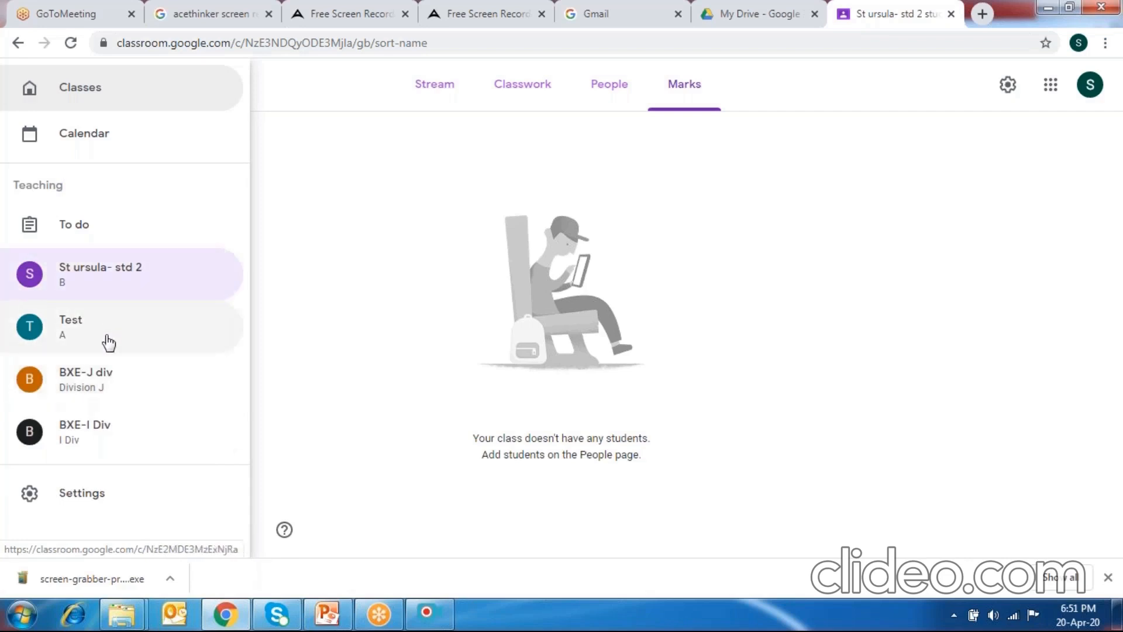
{"action": "left_click", "coordinate": [102, 430]}
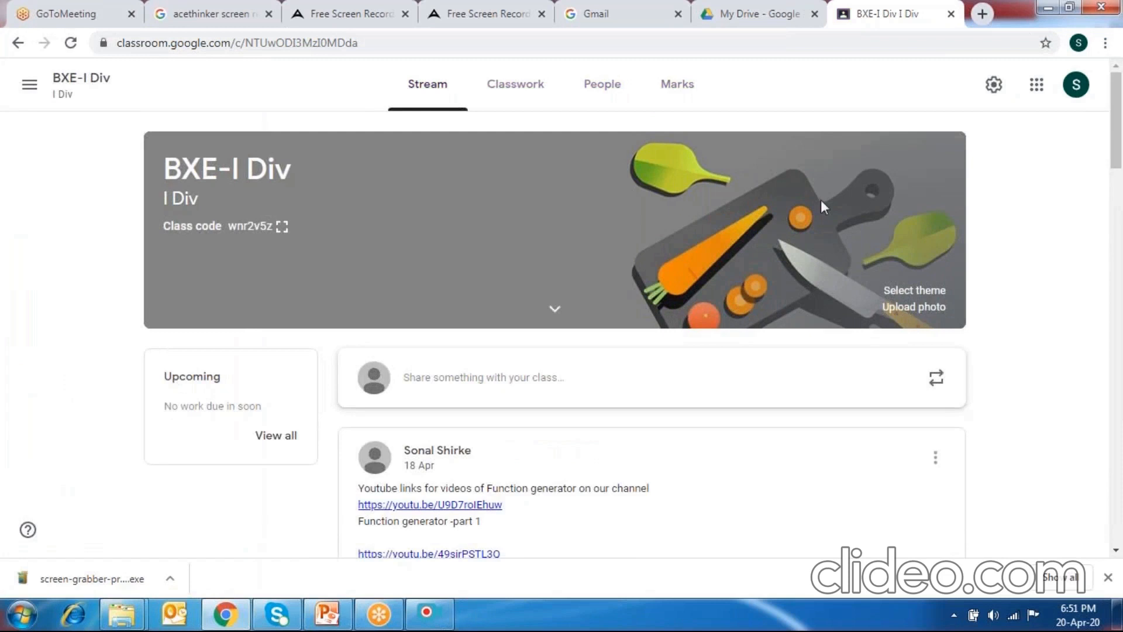
{"action": "mouse_move", "coordinate": [1121, 146]}
{"action": "left_mouse_down"}
{"action": "mouse_move", "coordinate": [1121, 357]}
{"action": "mouse_move", "coordinate": [1121, 153]}
{"action": "left_mouse_up"}
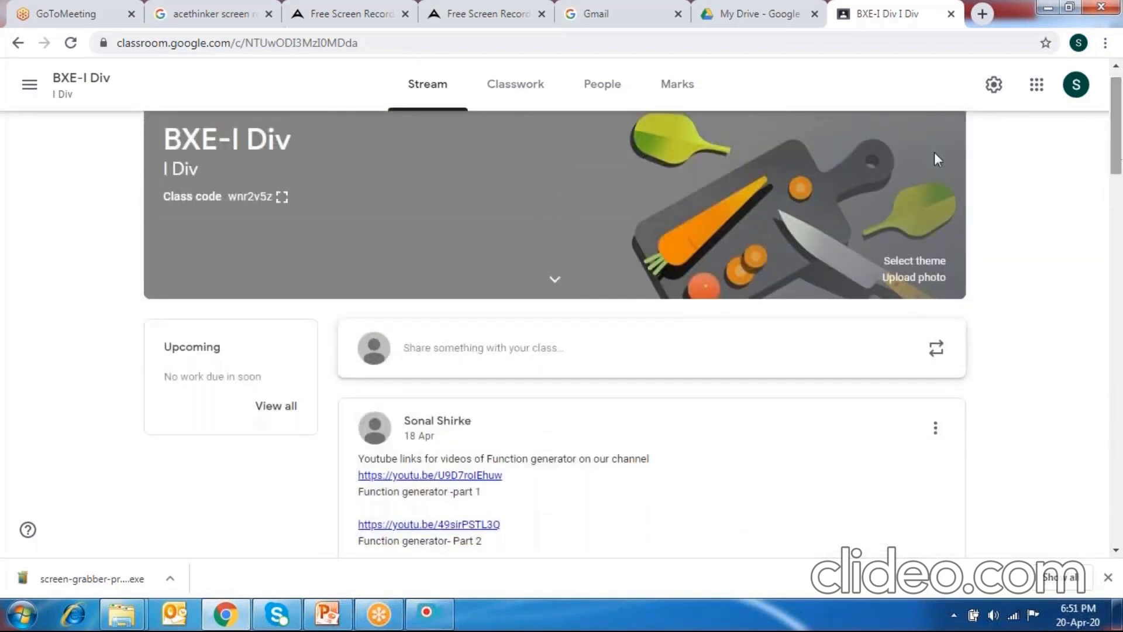
{"action": "left_click", "coordinate": [521, 93]}
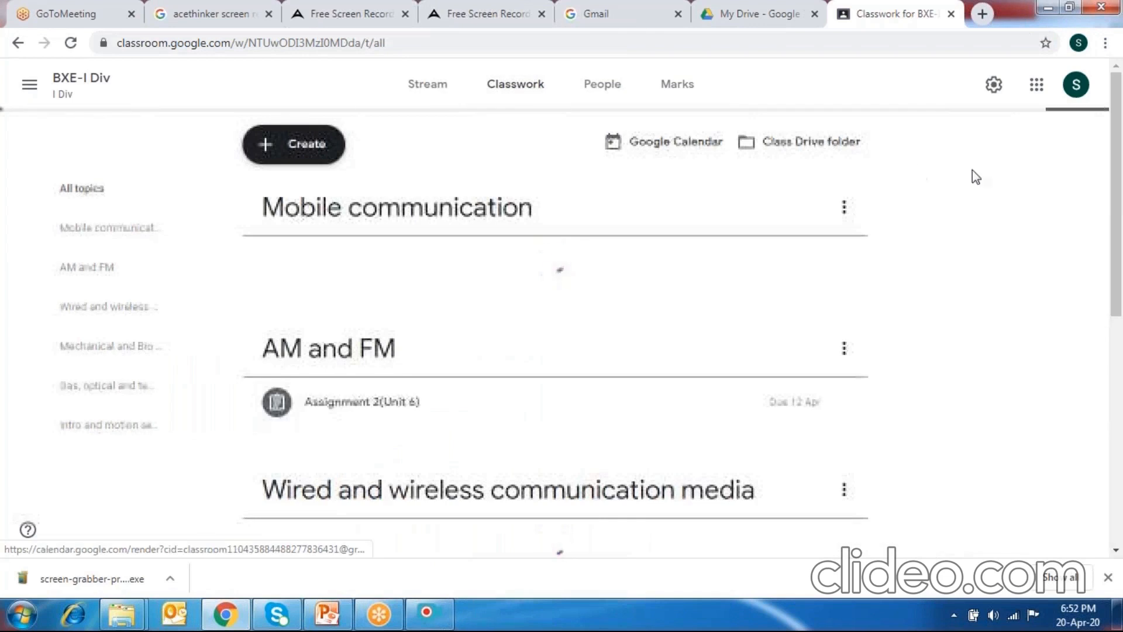
{"action": "left_click_drag", "start_coordinate": [1117, 178], "coordinate": [1027, 195]}
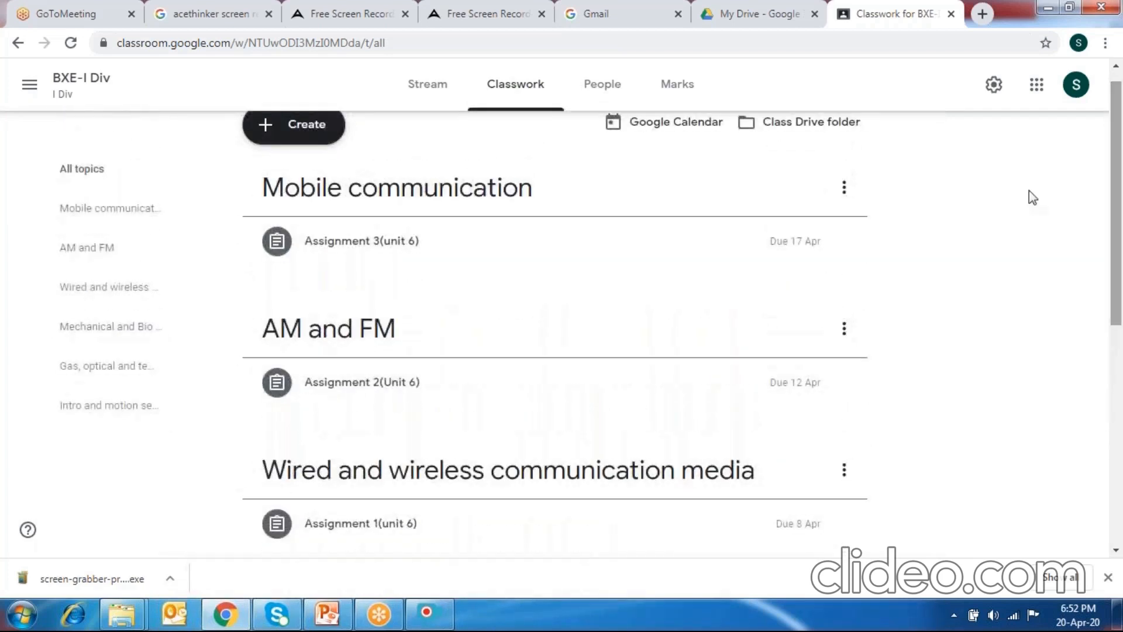
- View the BXE-I Div class's student list and its marks for all assignments
{"action": "left_click", "coordinate": [601, 89]}
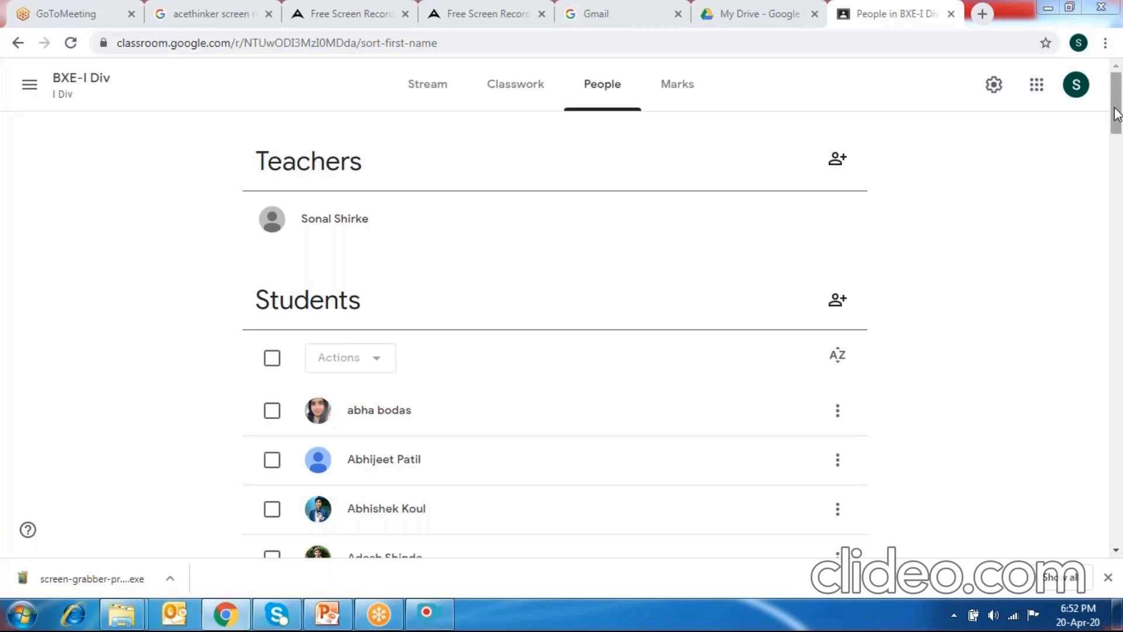
{"action": "mouse_move", "coordinate": [1117, 114]}
{"action": "left_mouse_down"}
{"action": "mouse_move", "coordinate": [1120, 489]}
{"action": "mouse_move", "coordinate": [1117, 102]}
{"action": "left_mouse_up"}
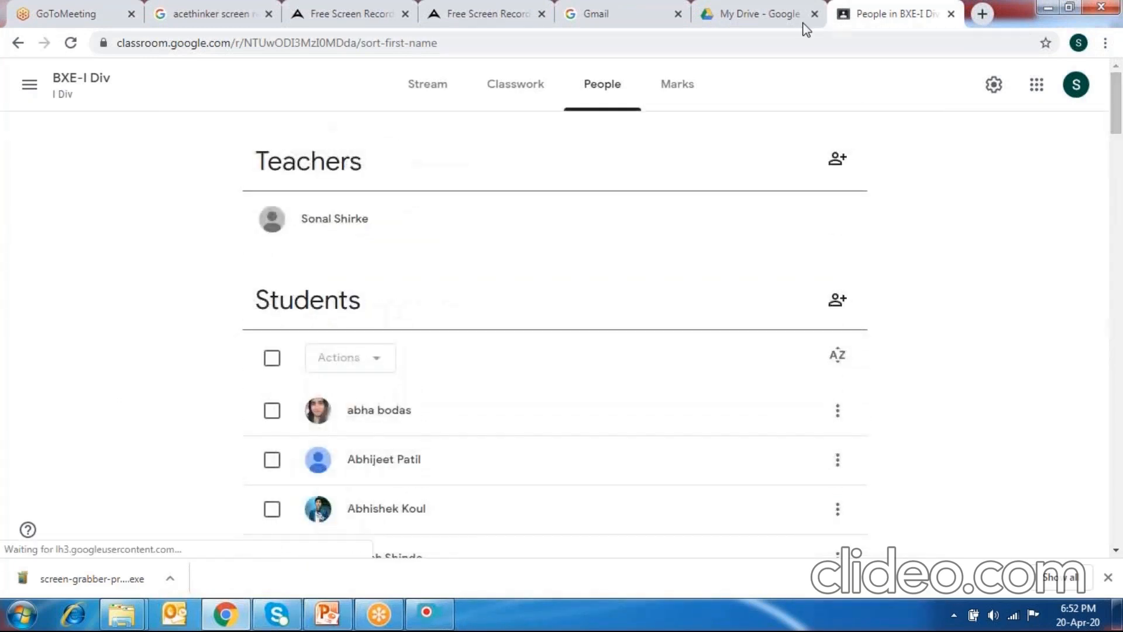
{"action": "left_click", "coordinate": [682, 86]}
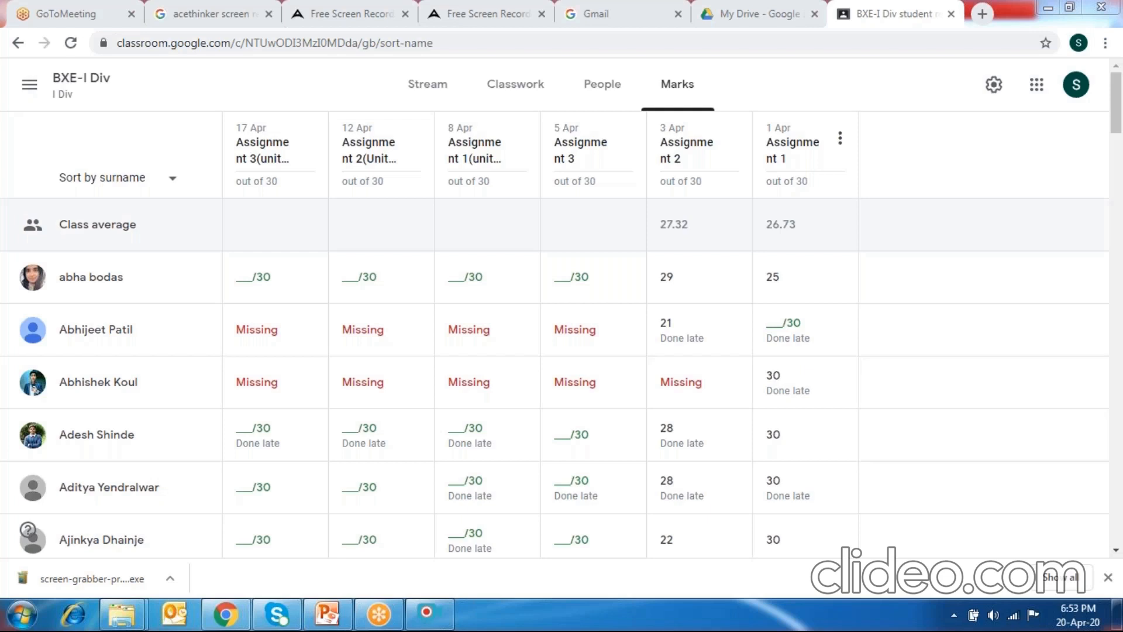
- In the classwork, expand Assignment 1 under "Intro and motion sensors" to examine its submission status
{"action": "left_click", "coordinate": [521, 90]}
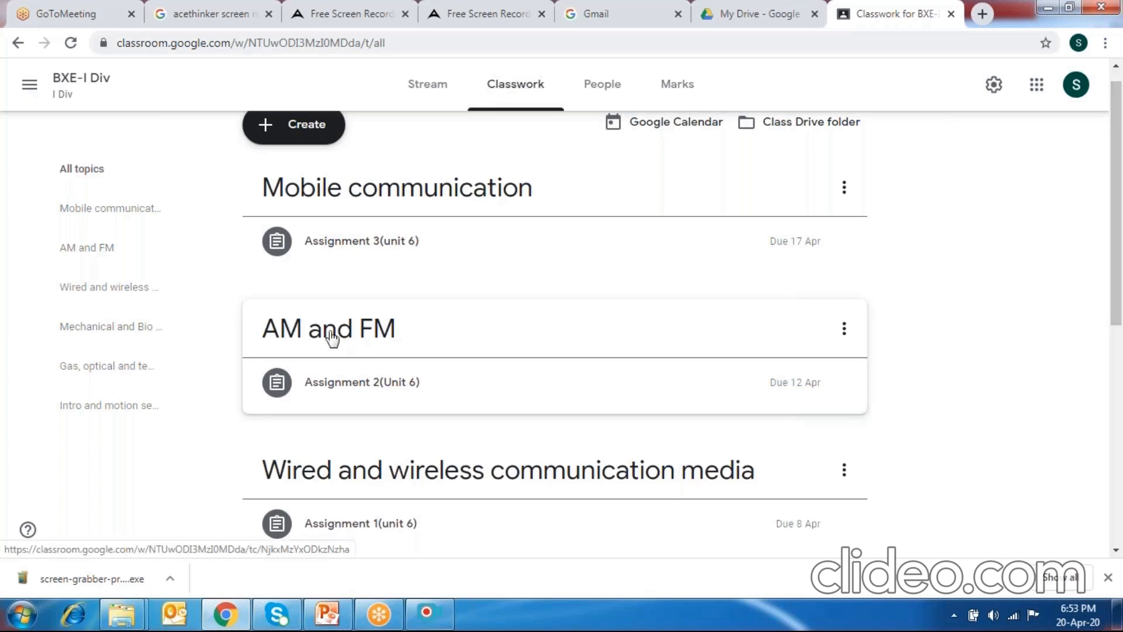
{"action": "left_click_drag", "start_coordinate": [1117, 264], "coordinate": [1115, 521]}
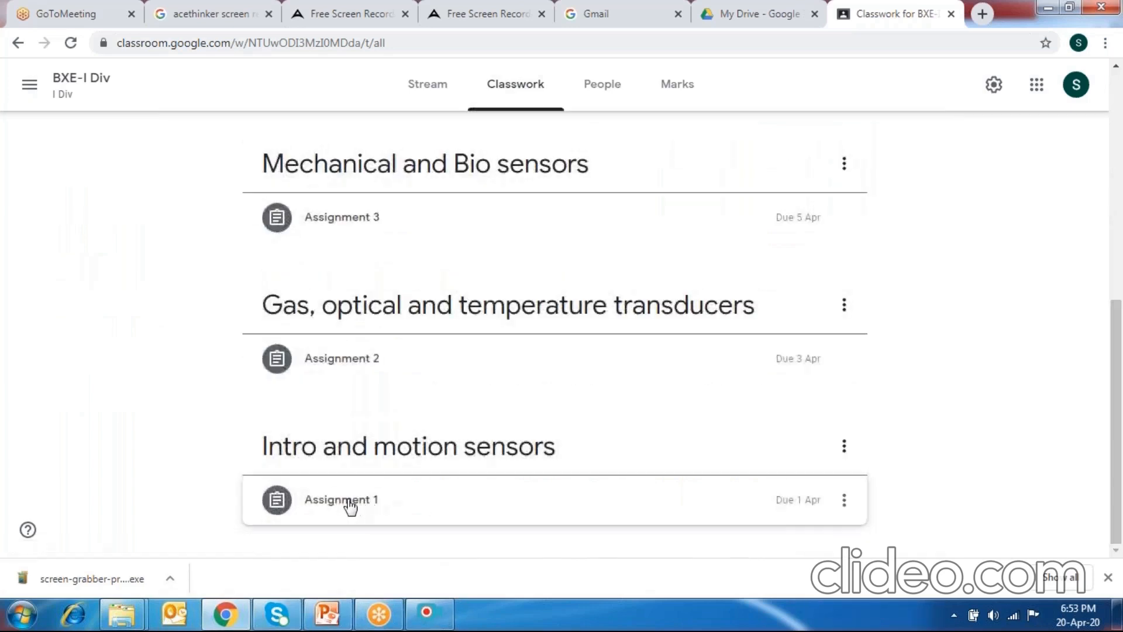
{"action": "left_click", "coordinate": [350, 506]}
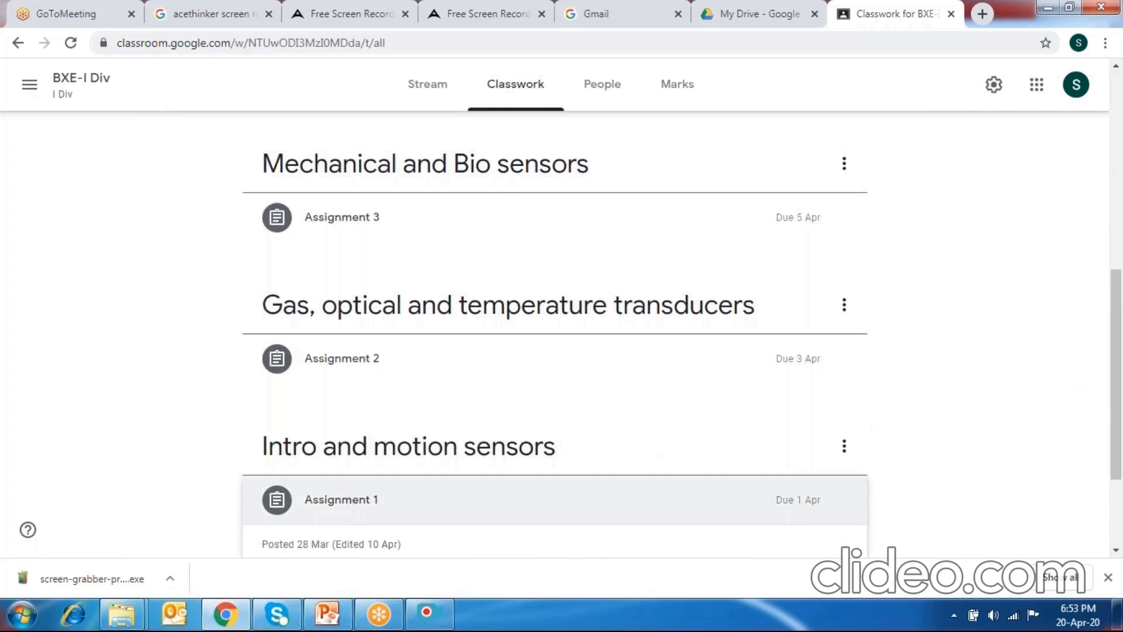
{"action": "left_click_drag", "start_coordinate": [1118, 389], "coordinate": [1122, 437]}
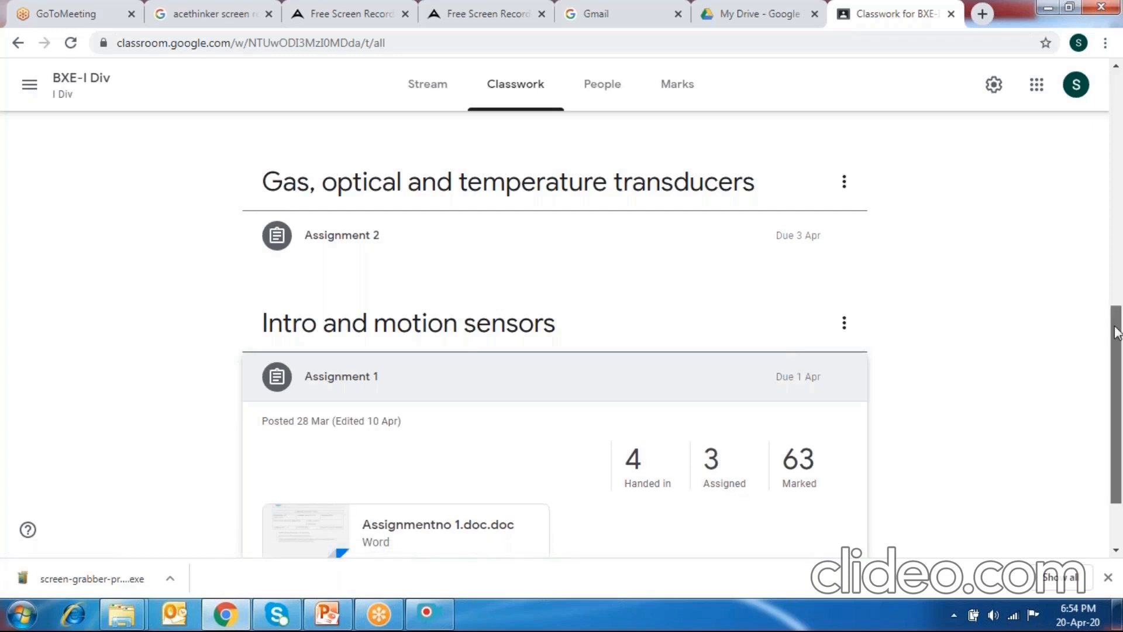
- Open the "Mobile communication" topic and preview its attached file "Assignment no 3.doc"
{"action": "left_click_drag", "start_coordinate": [1116, 332], "coordinate": [1098, 97]}
{"action": "left_click", "coordinate": [857, 267]}
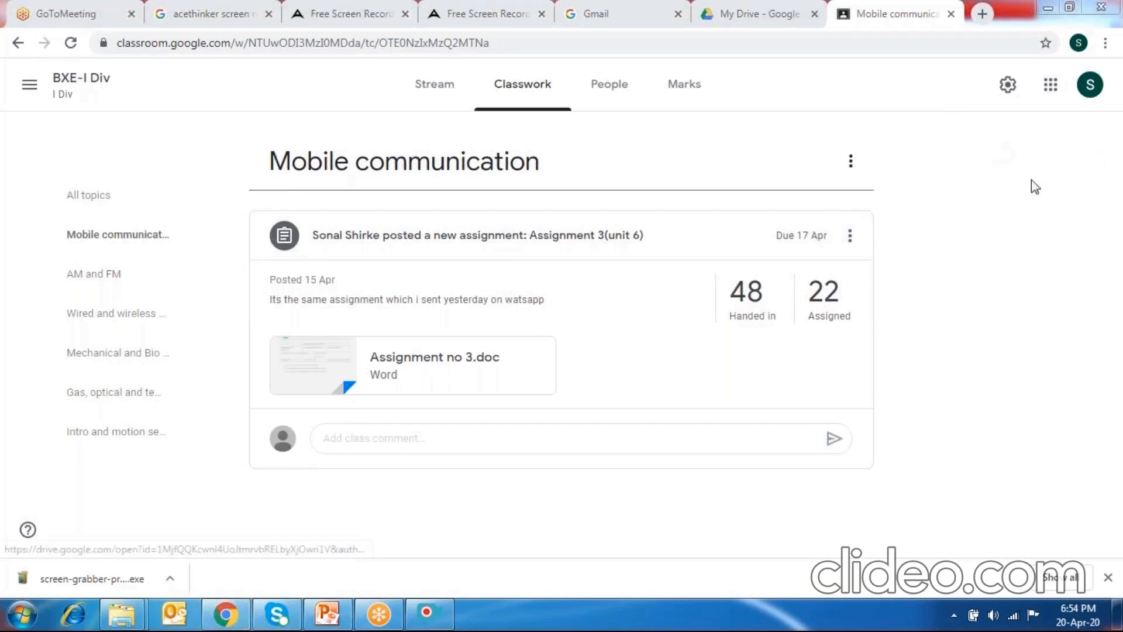
{"action": "left_click", "coordinate": [430, 379]}
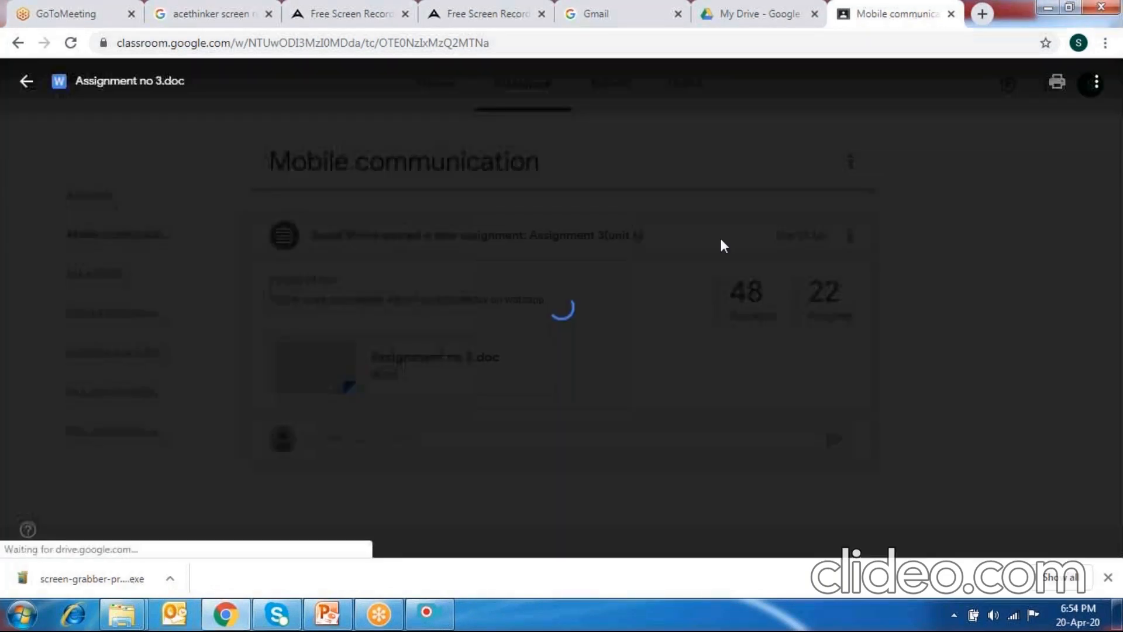
{"action": "key", "text": "Escape"}
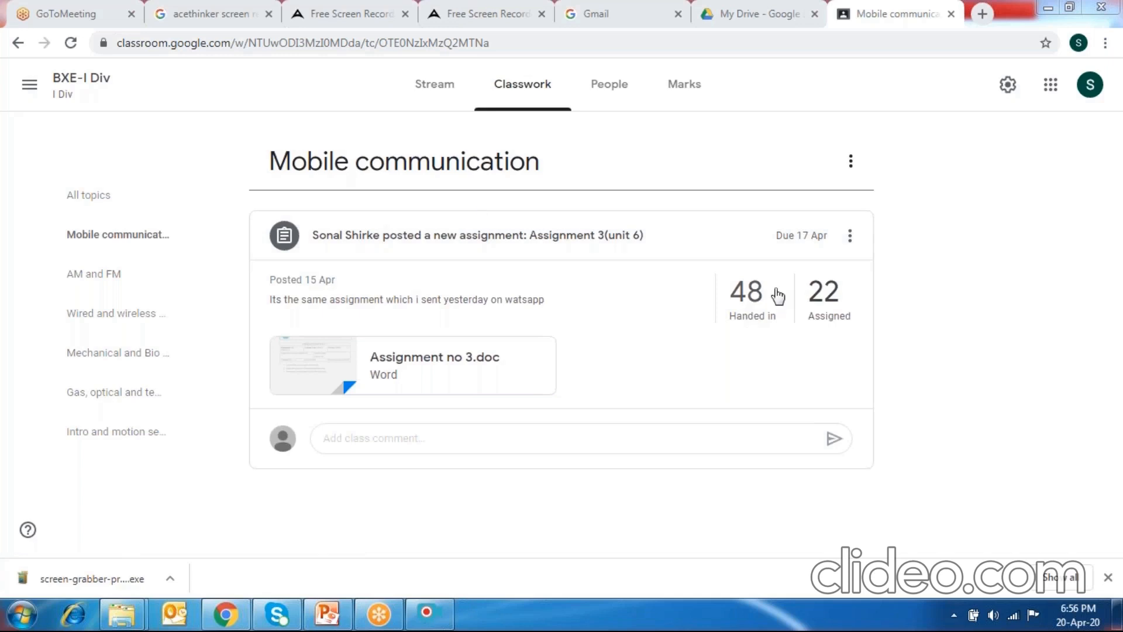
- Check the "Gas, optical and temperature transducers" topic, and from "Mobile communication" open the handed-in student work of Assignment 3(unit 6)
{"action": "left_click", "coordinate": [108, 396]}
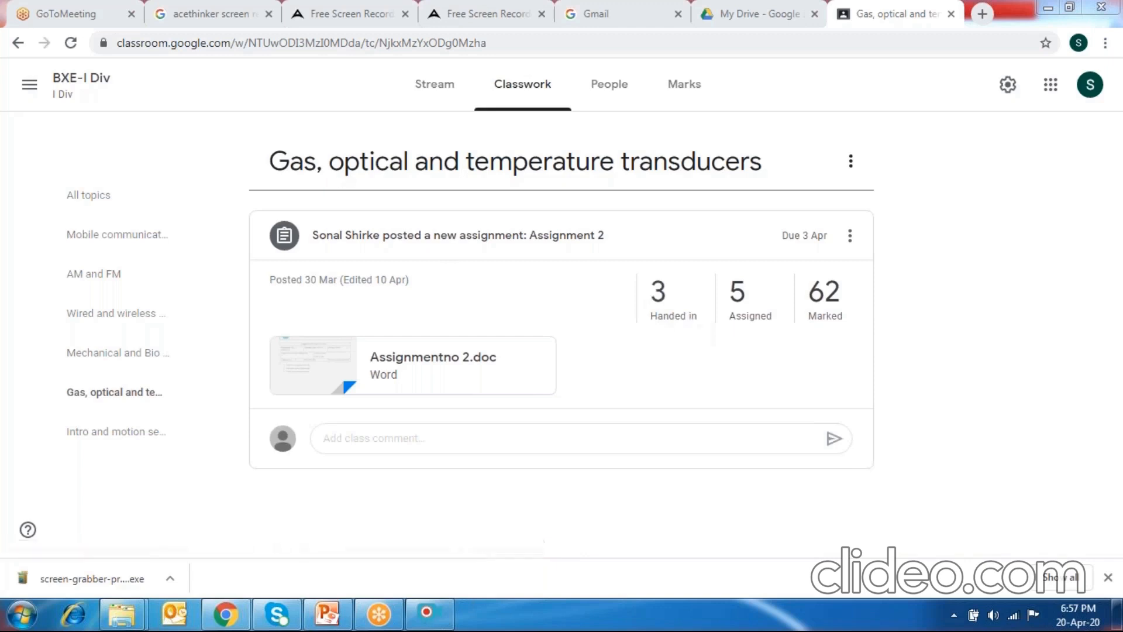
{"action": "left_click", "coordinate": [100, 234]}
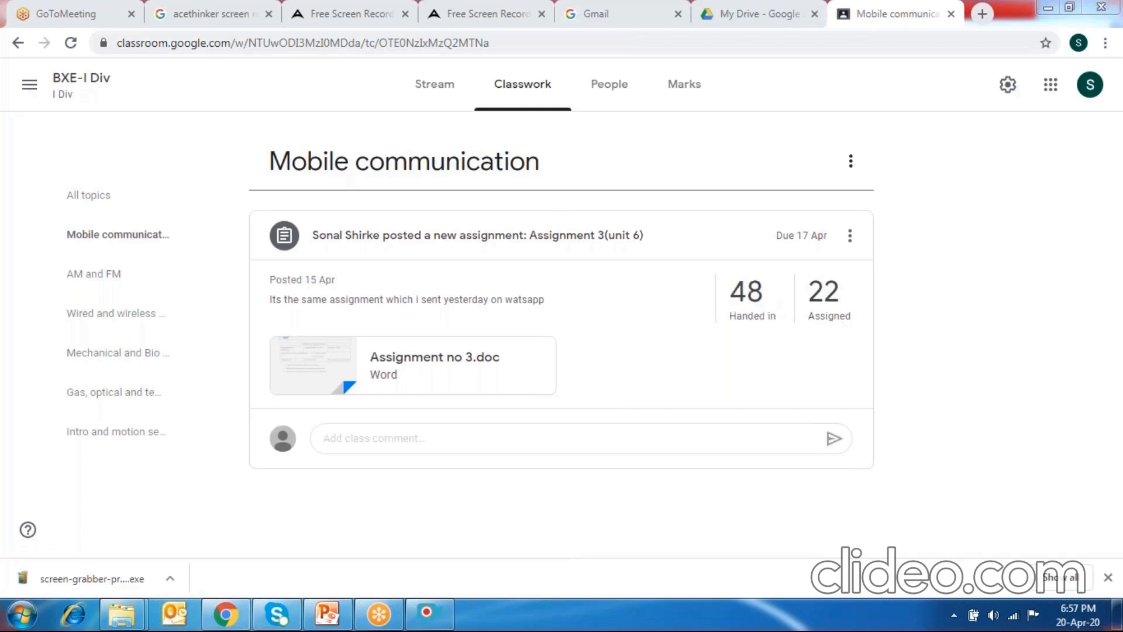
{"action": "left_click", "coordinate": [745, 299]}
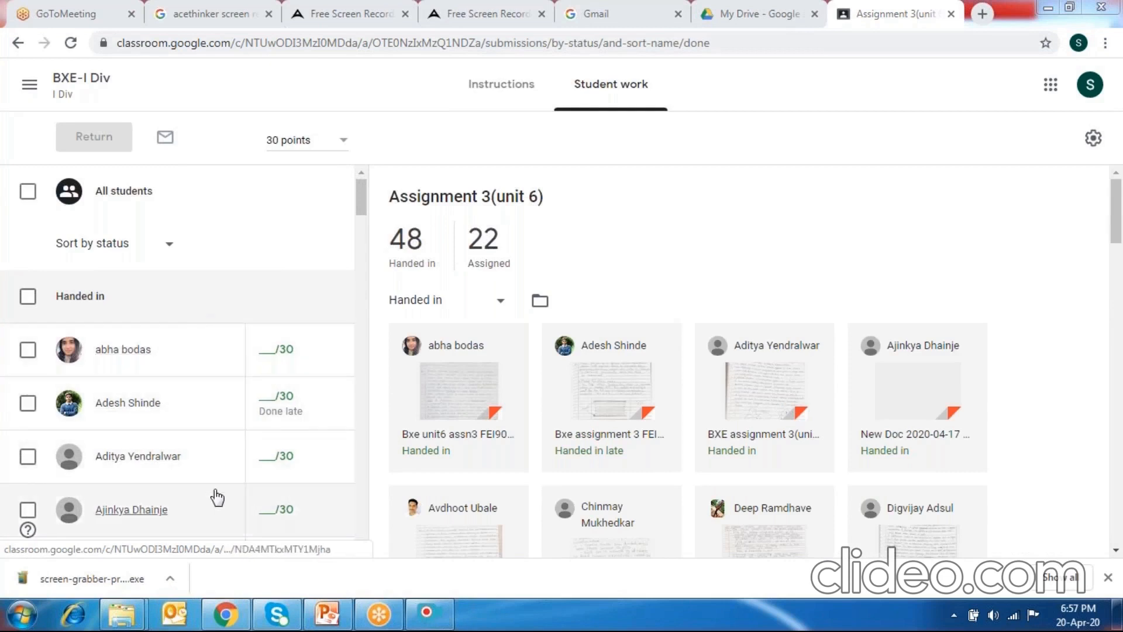
- Open the first handed-in submission of Assignment 3(unit 6) and look over the beginning of its PDF
{"action": "left_click", "coordinate": [459, 383]}
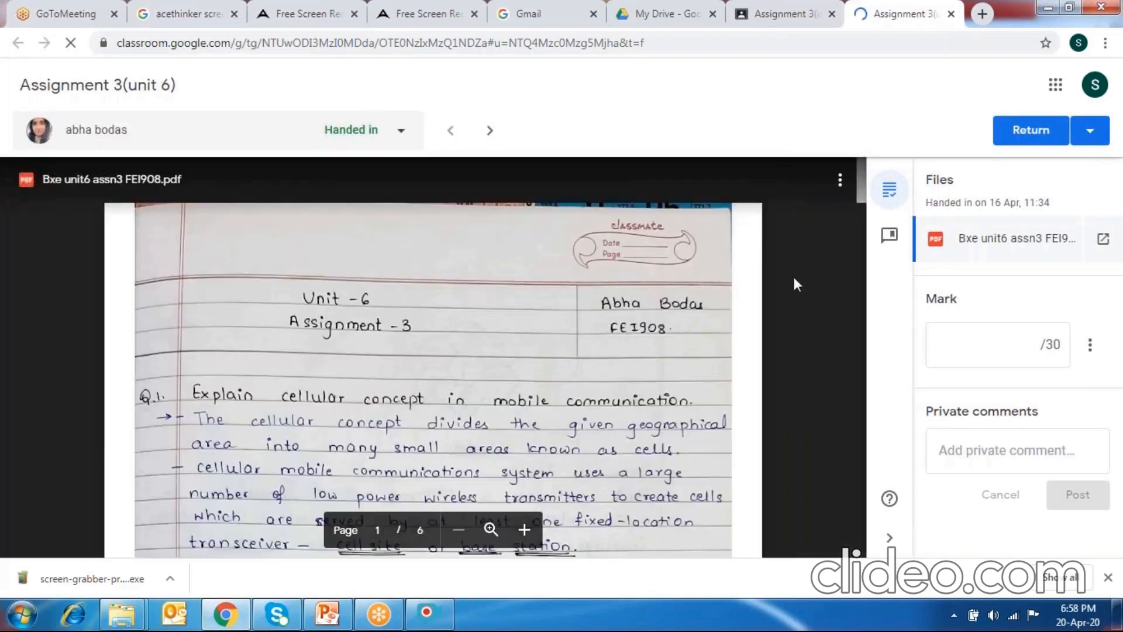
{"action": "scroll", "coordinate": [862, 187], "scroll_direction": "down", "scroll_amount": 5}
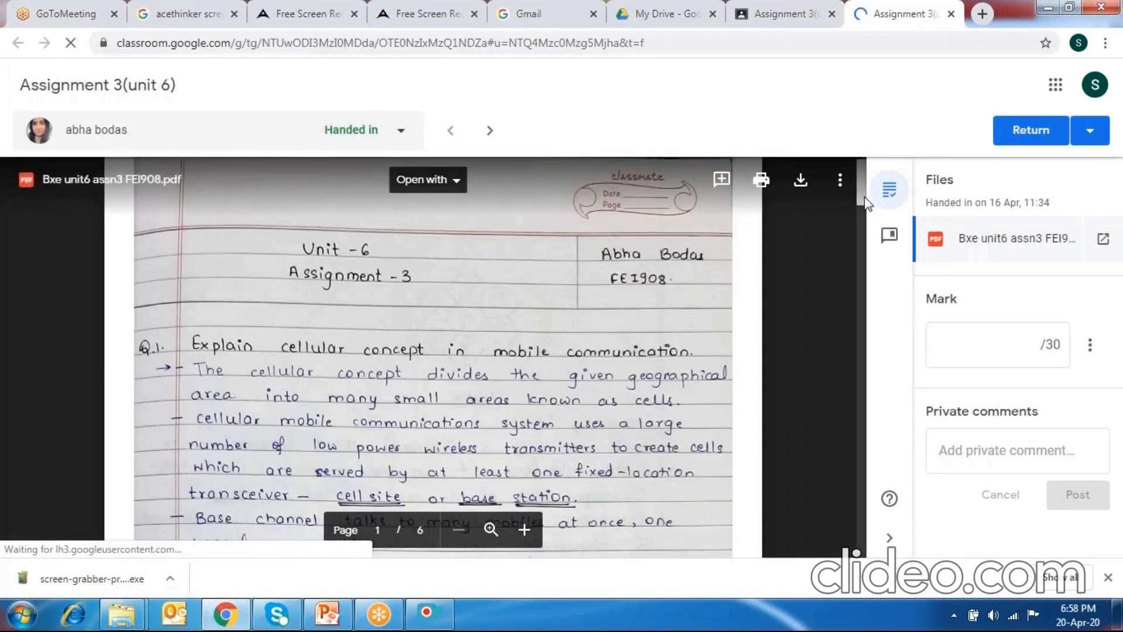
{"action": "mouse_move", "coordinate": [867, 210]}
{"action": "left_mouse_down"}
{"action": "mouse_move", "coordinate": [872, 293]}
{"action": "mouse_move", "coordinate": [867, 188]}
{"action": "left_mouse_up"}
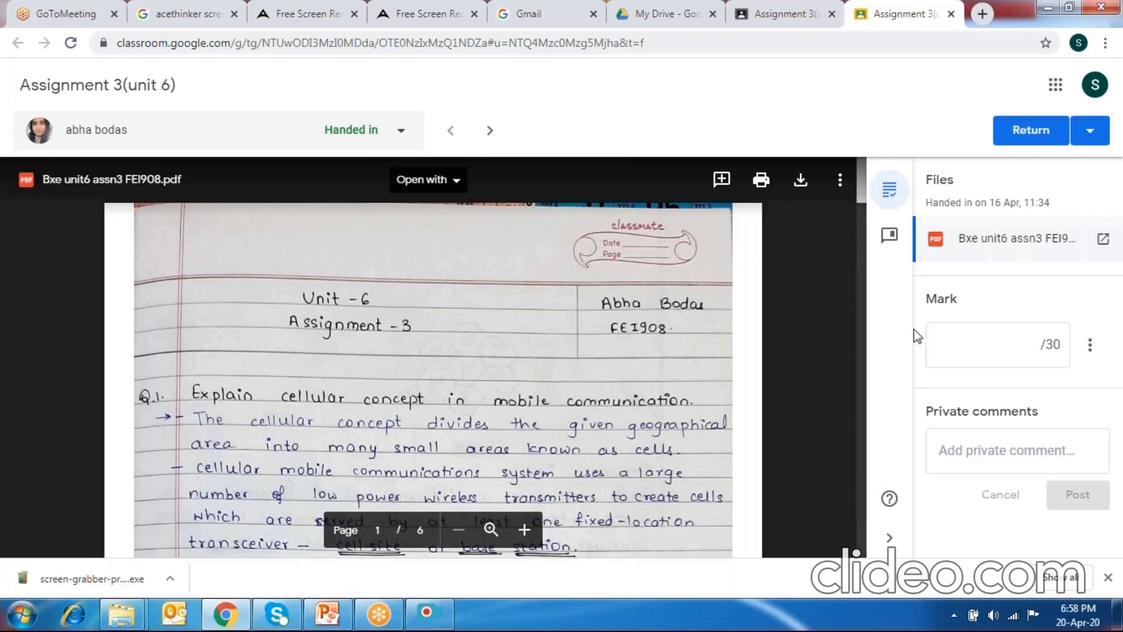
- Enter a draft mark of 25 out of 30 for the open submission and clear it again
{"action": "left_click", "coordinate": [1023, 341]}
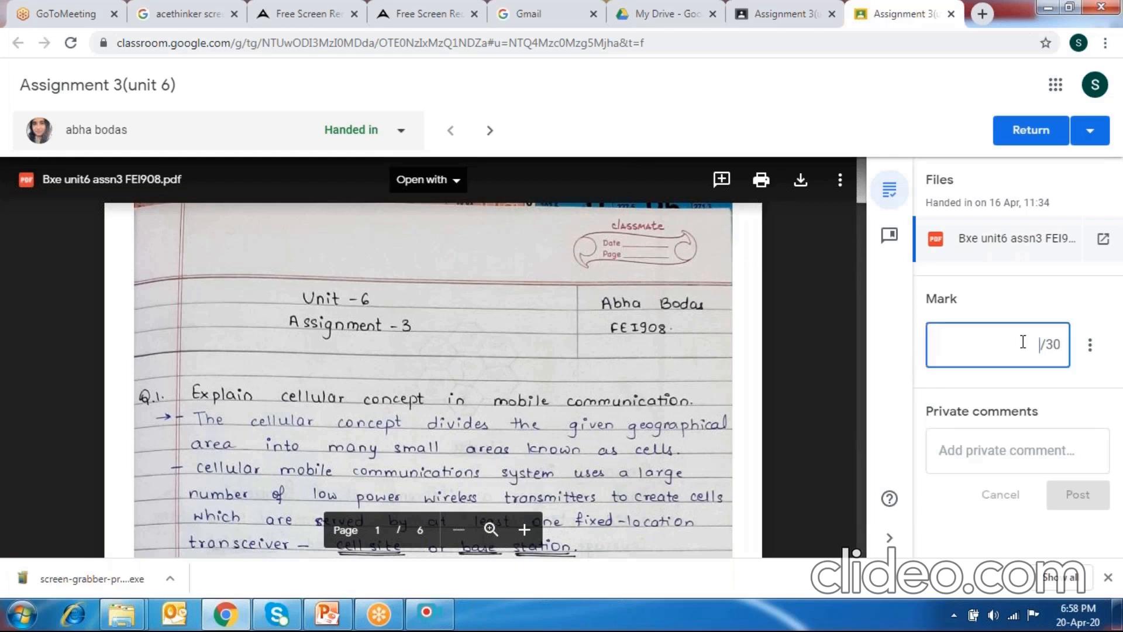
{"action": "type", "text": "25"}
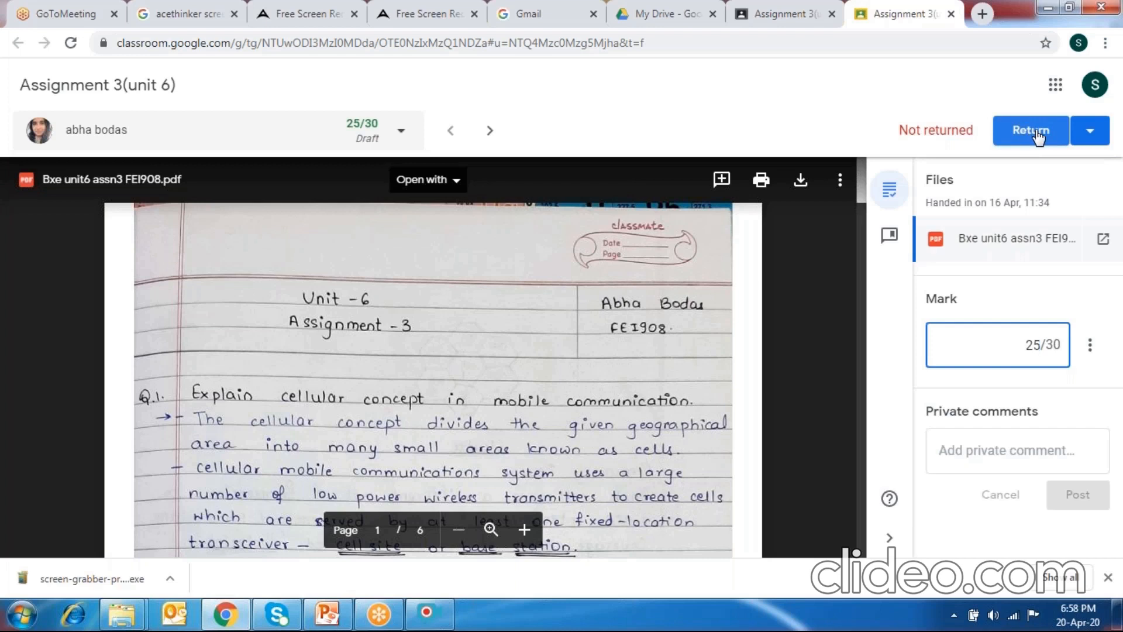
{"action": "key", "text": "BackSpace"}
{"action": "key", "text": "BackSpace"}
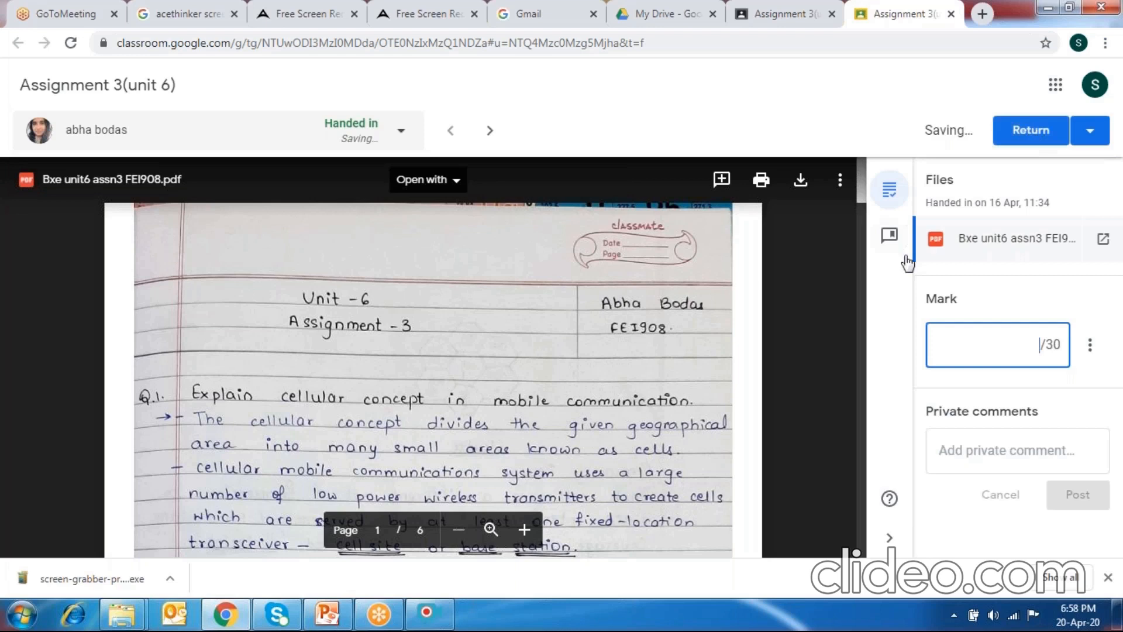
- Try to move on to the next student's submission, and close the submission view to return to the student work overview
{"action": "left_click", "coordinate": [493, 130]}
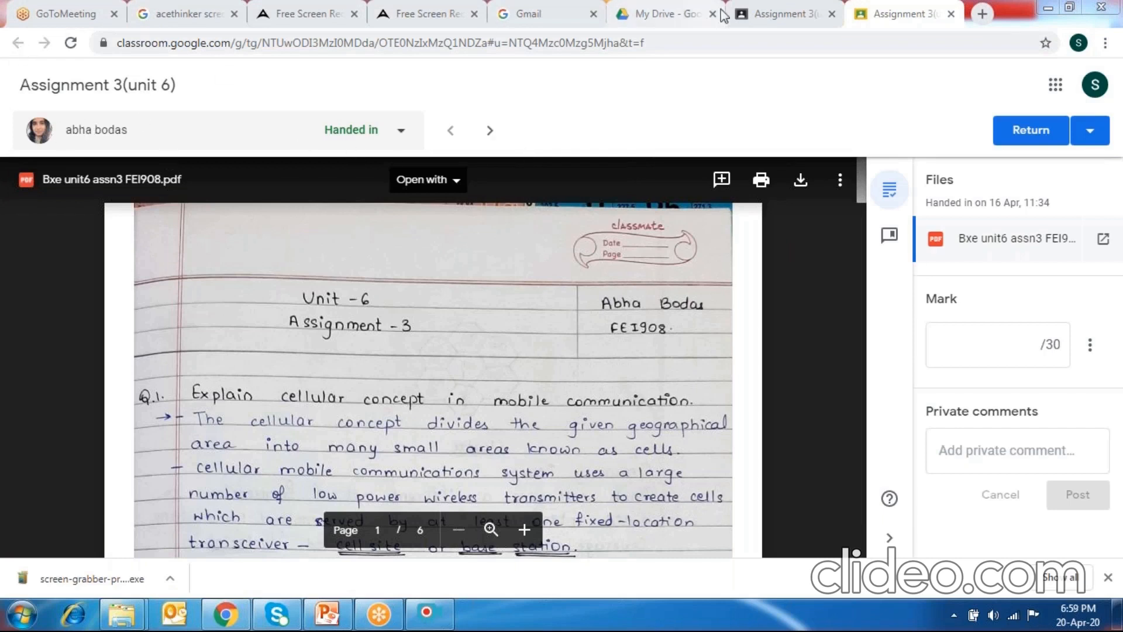
{"action": "left_click", "coordinate": [951, 14]}
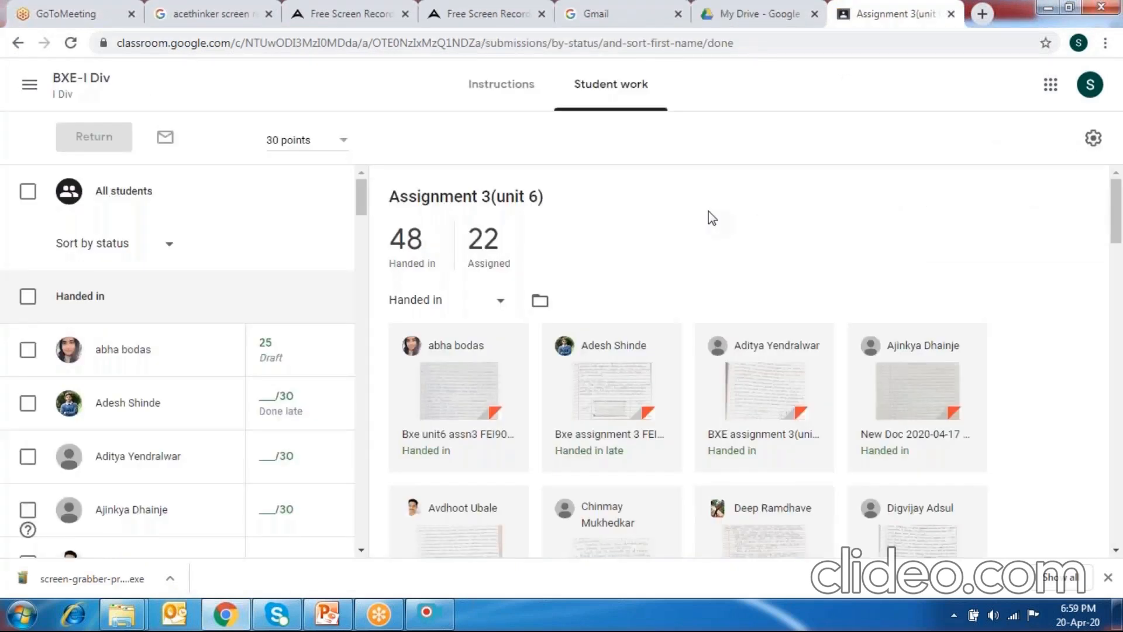